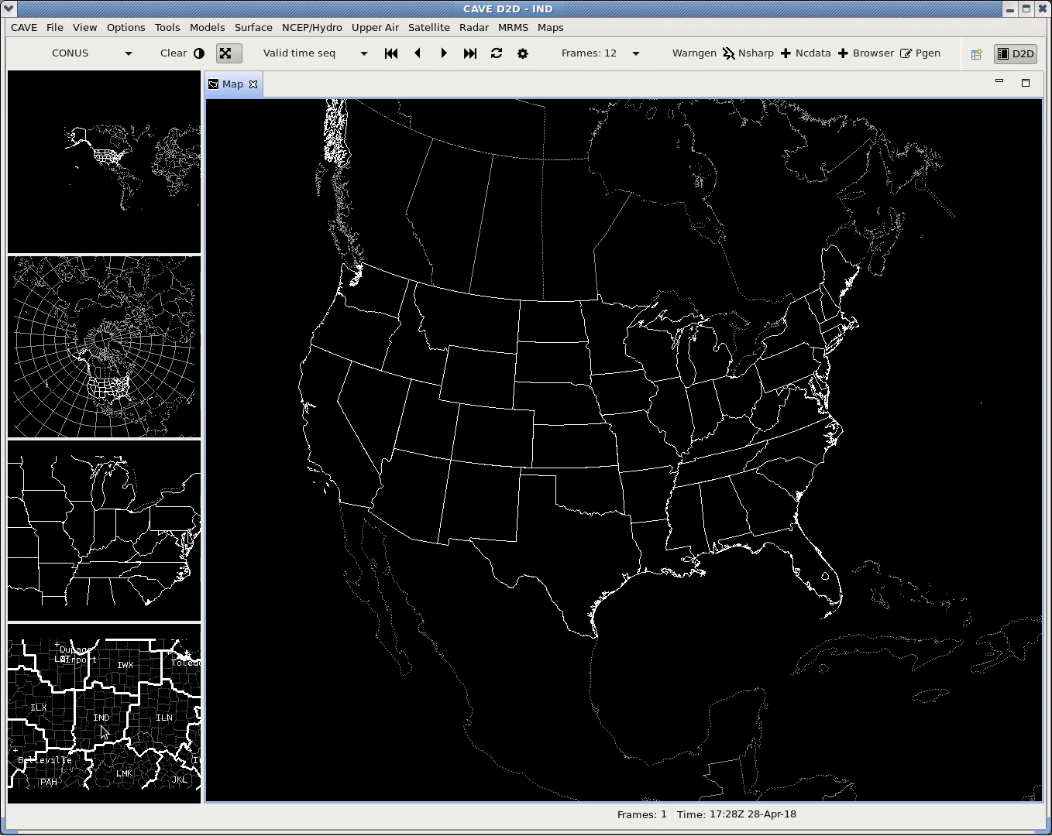
Swap the IND and CONUS thumbnails, then set the main map scale to WFO
click(103, 731)
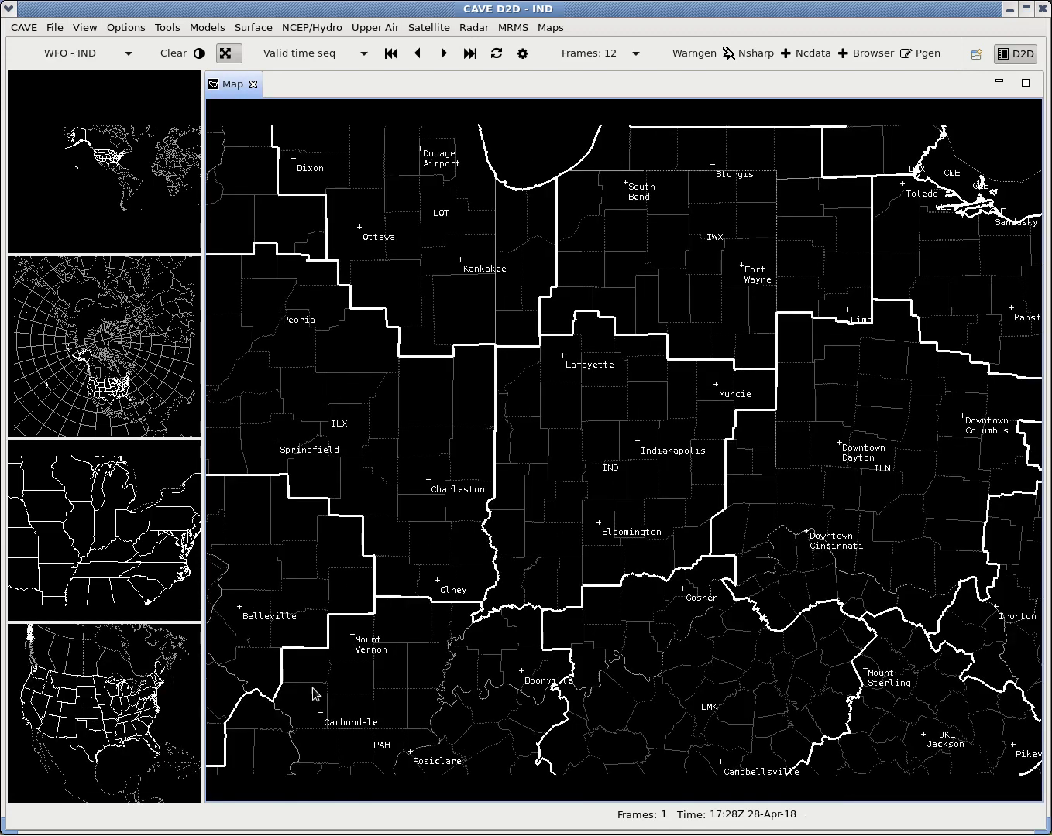
click(107, 696)
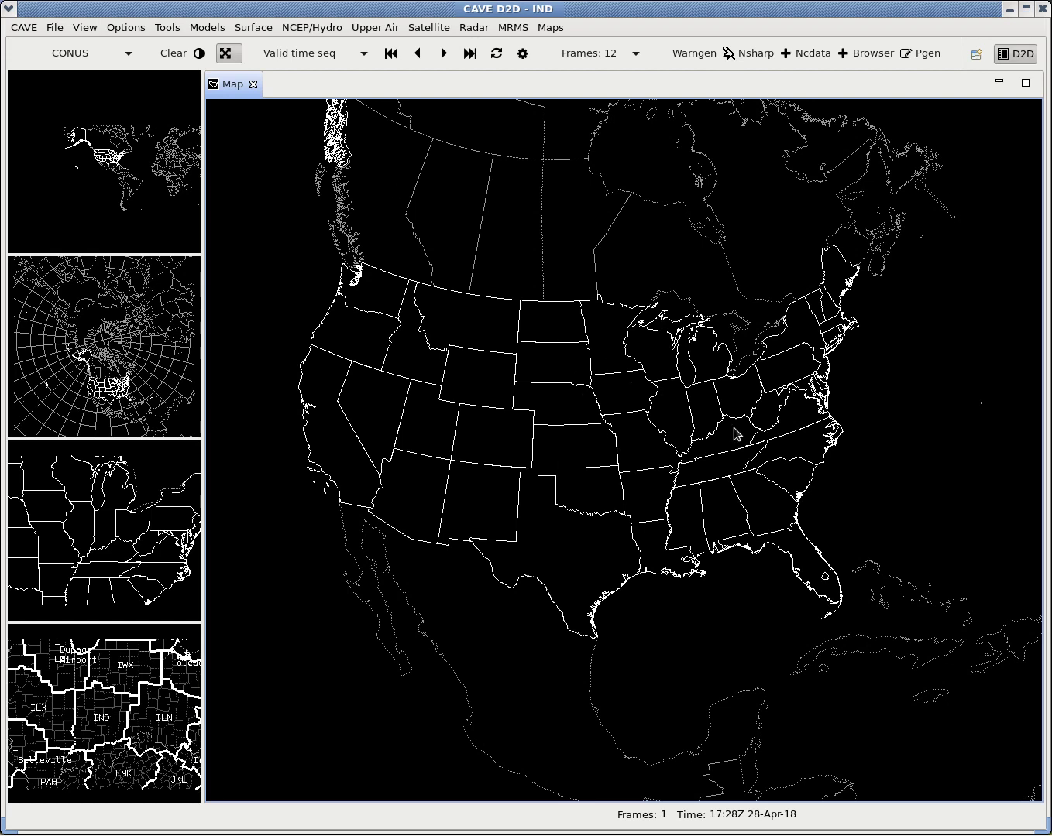
click(75, 61)
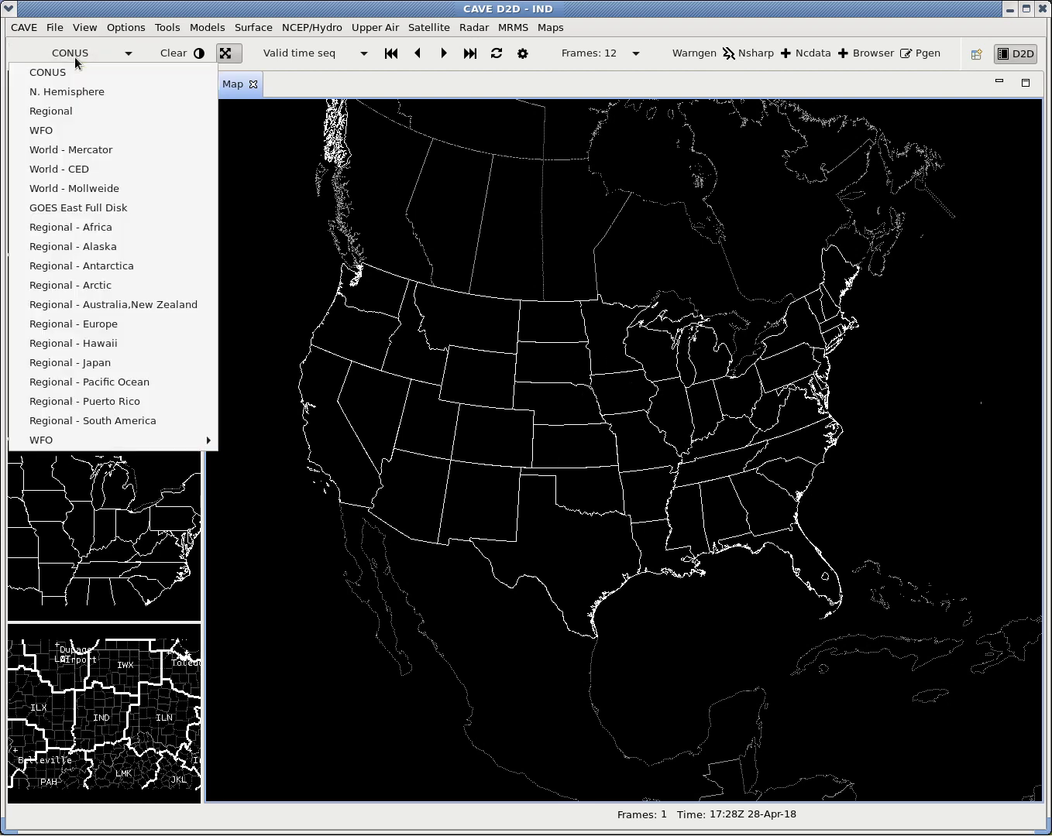
click(74, 132)
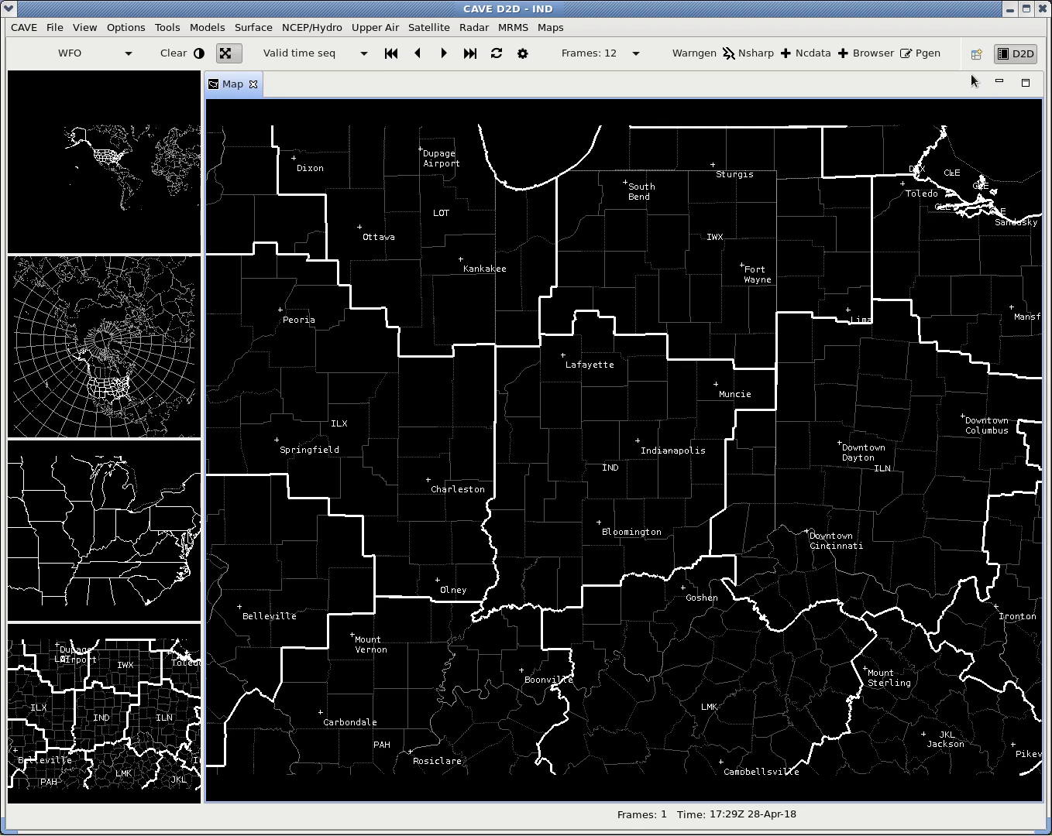
click(870, 57)
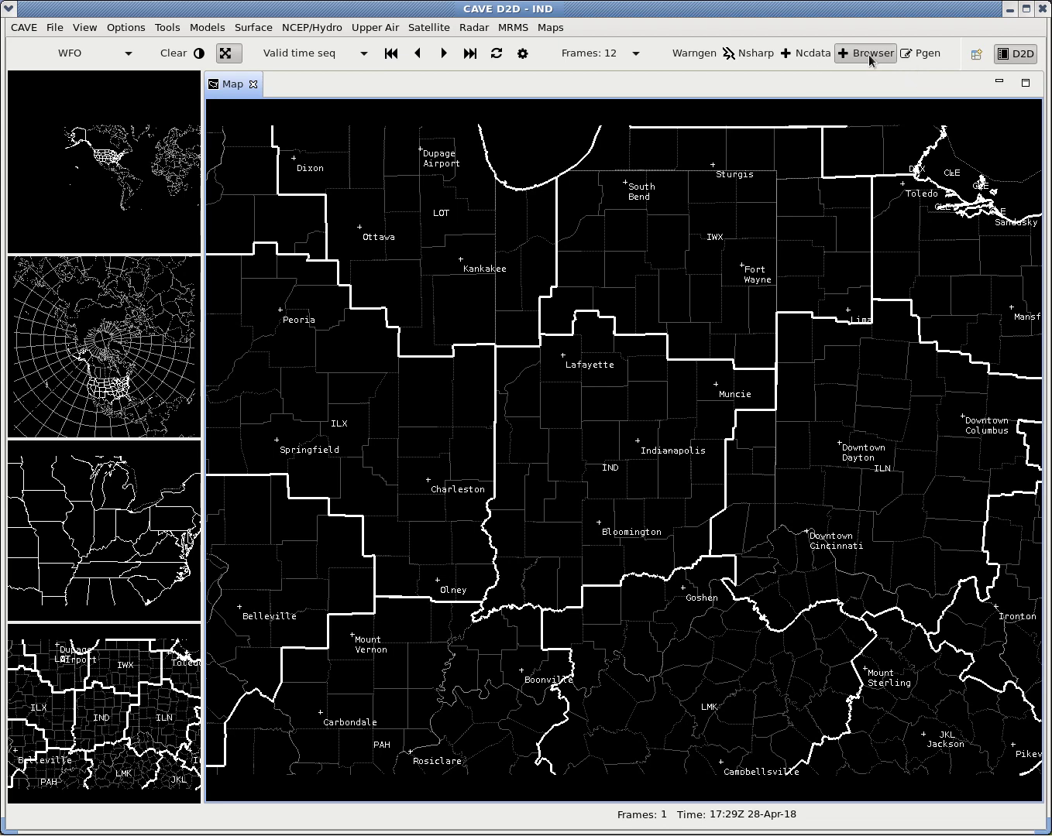
Widen the Product Browser and expand its Radar category to list station IDs
drag(916, 188, 859, 187)
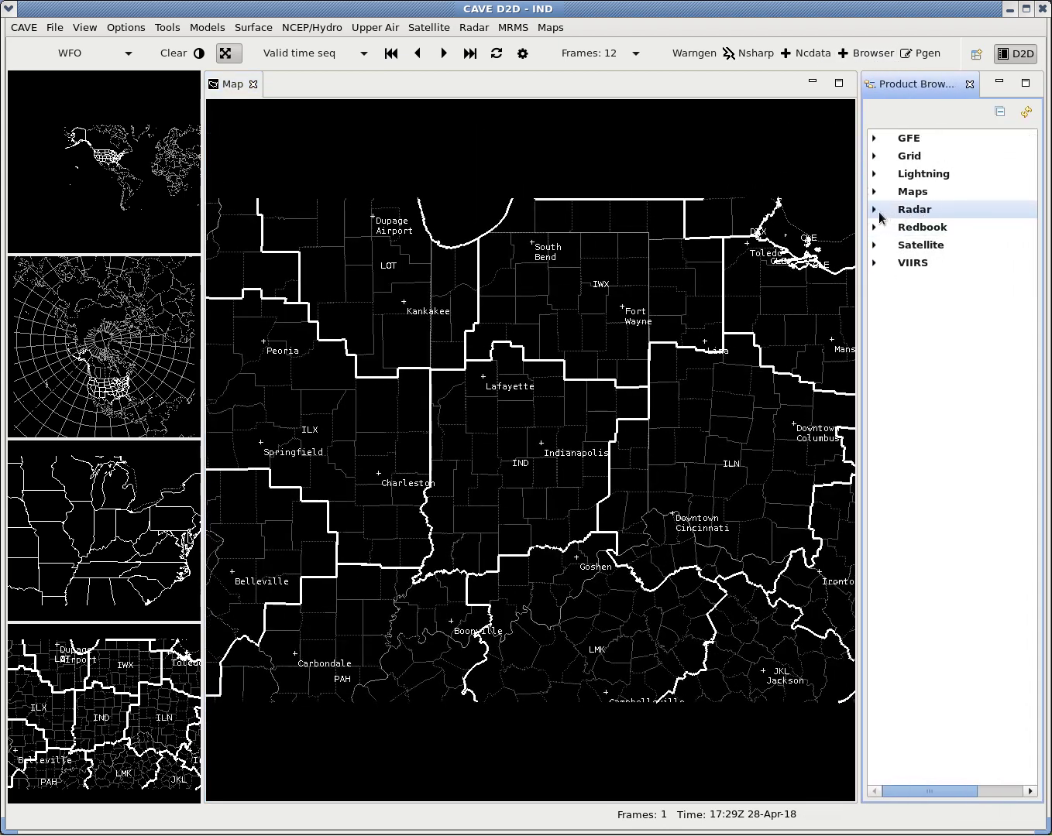
click(872, 210)
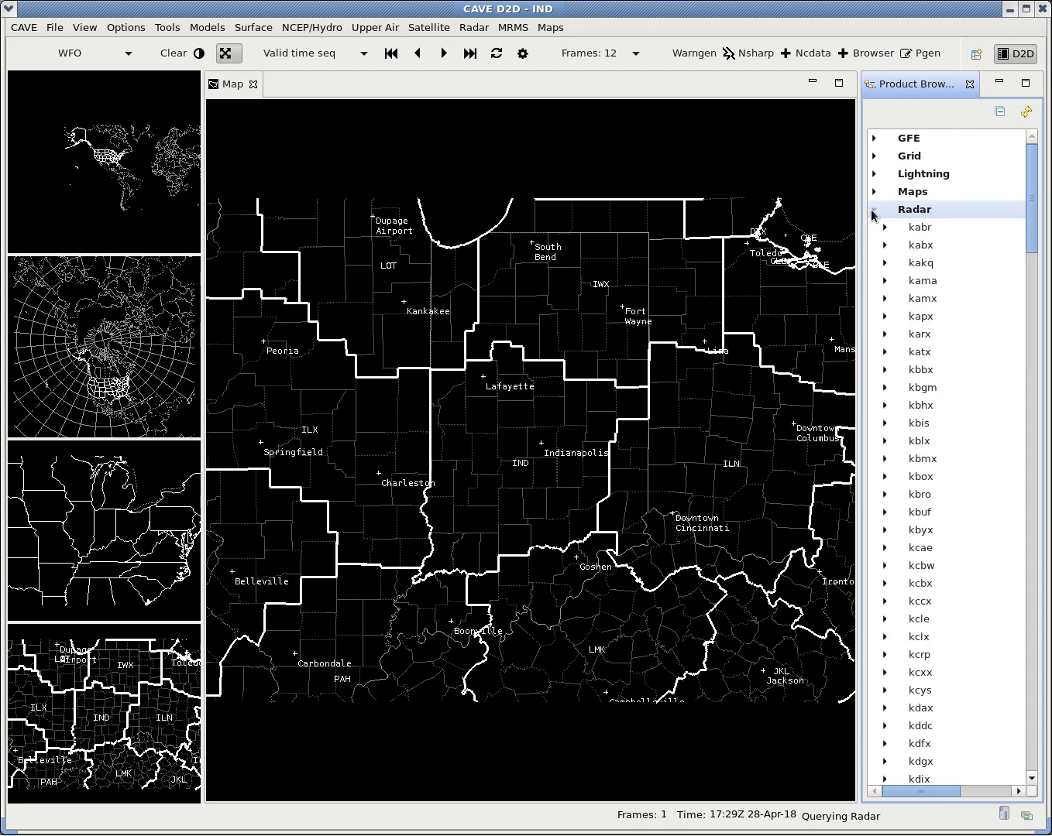
drag(1033, 210, 1029, 384)
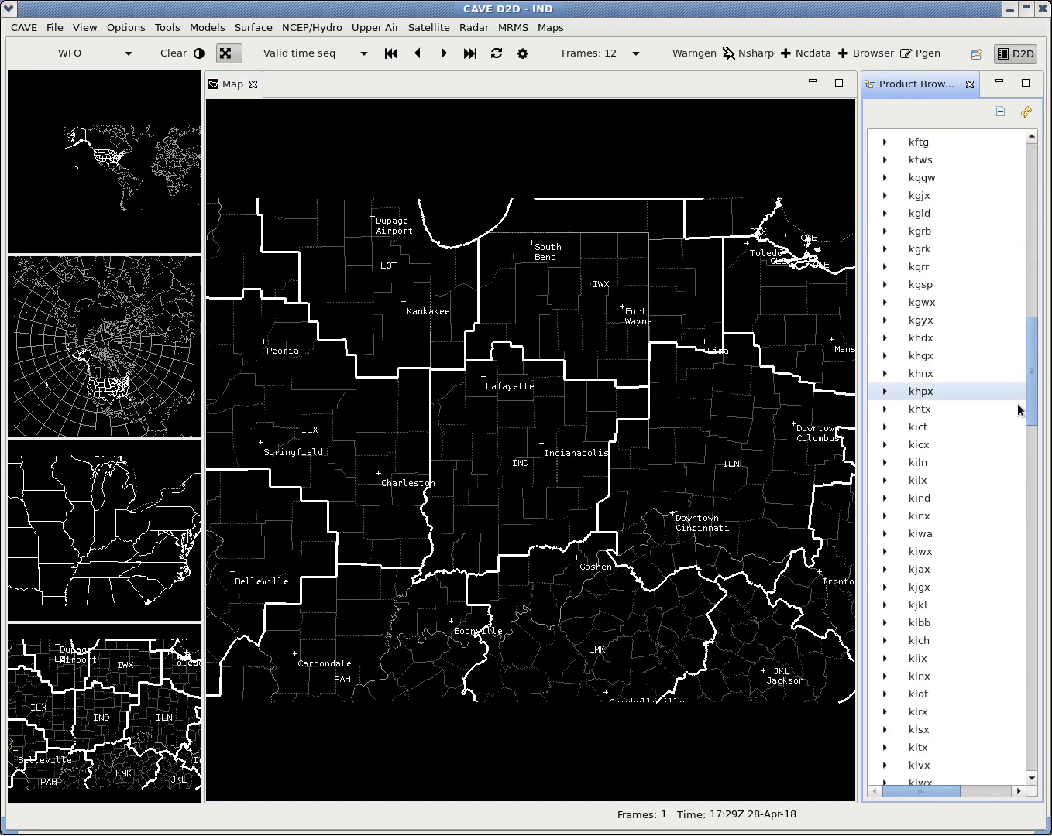
Add the WSR-88D Station Locs overlay from the Maps menu
click(533, 434)
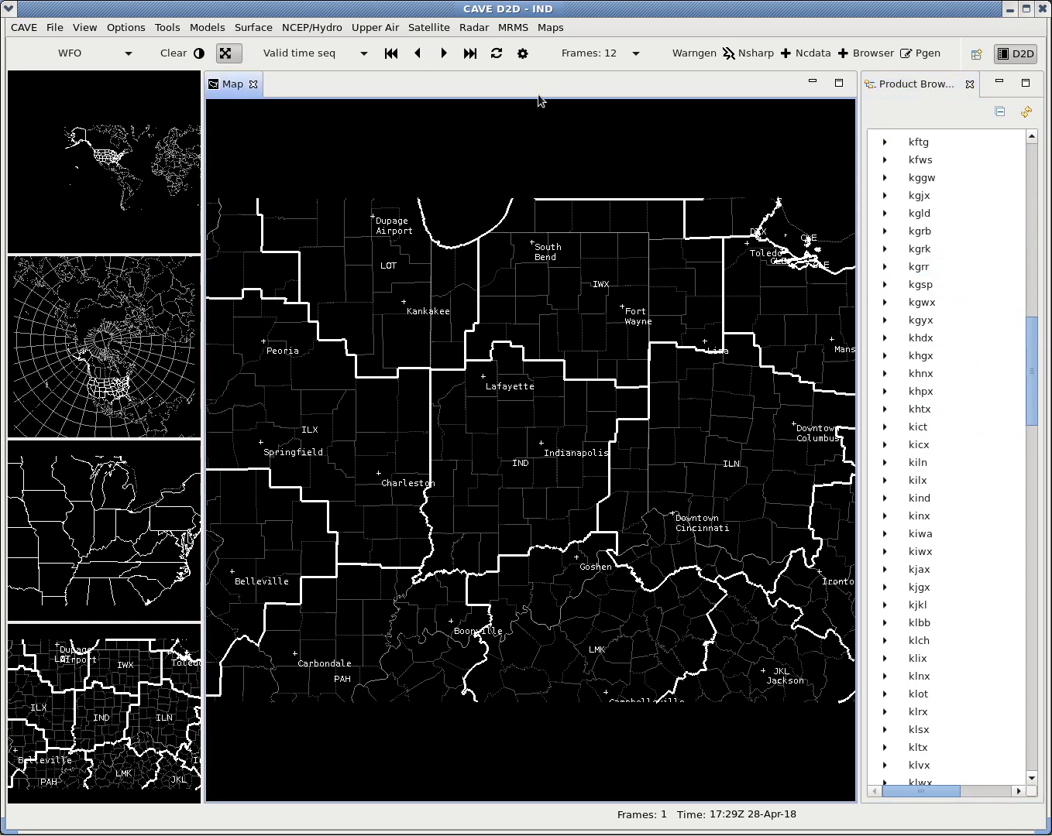
click(542, 30)
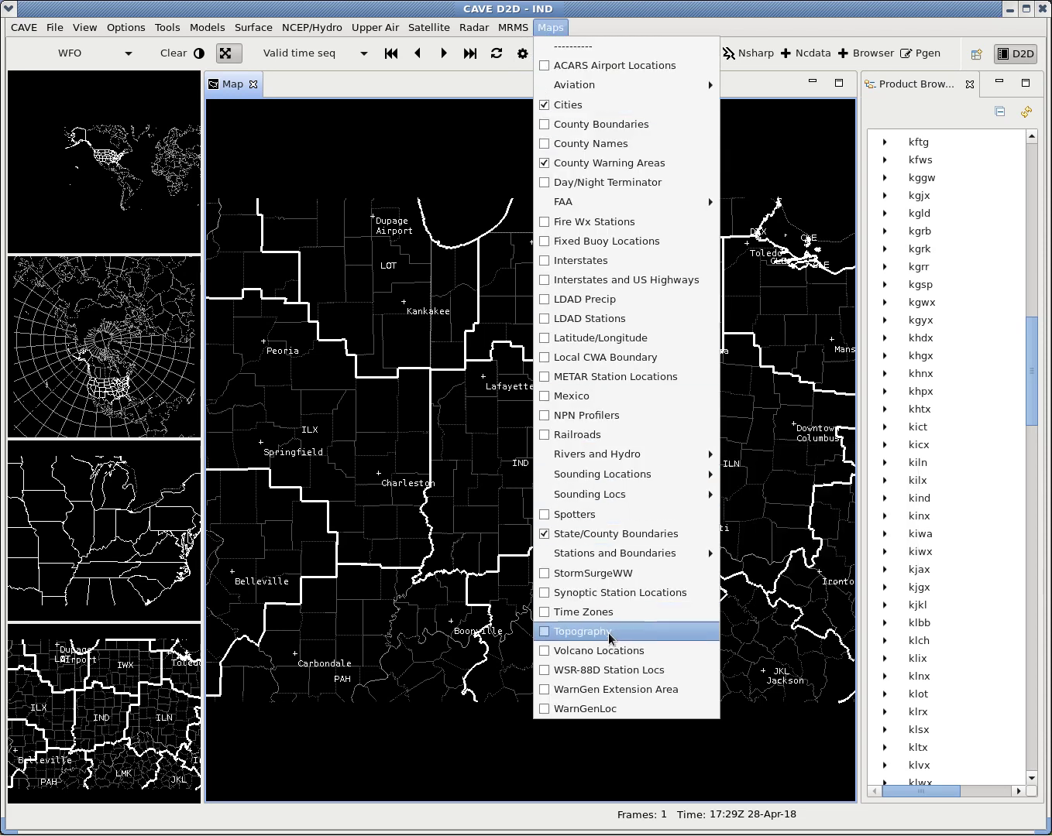
click(659, 670)
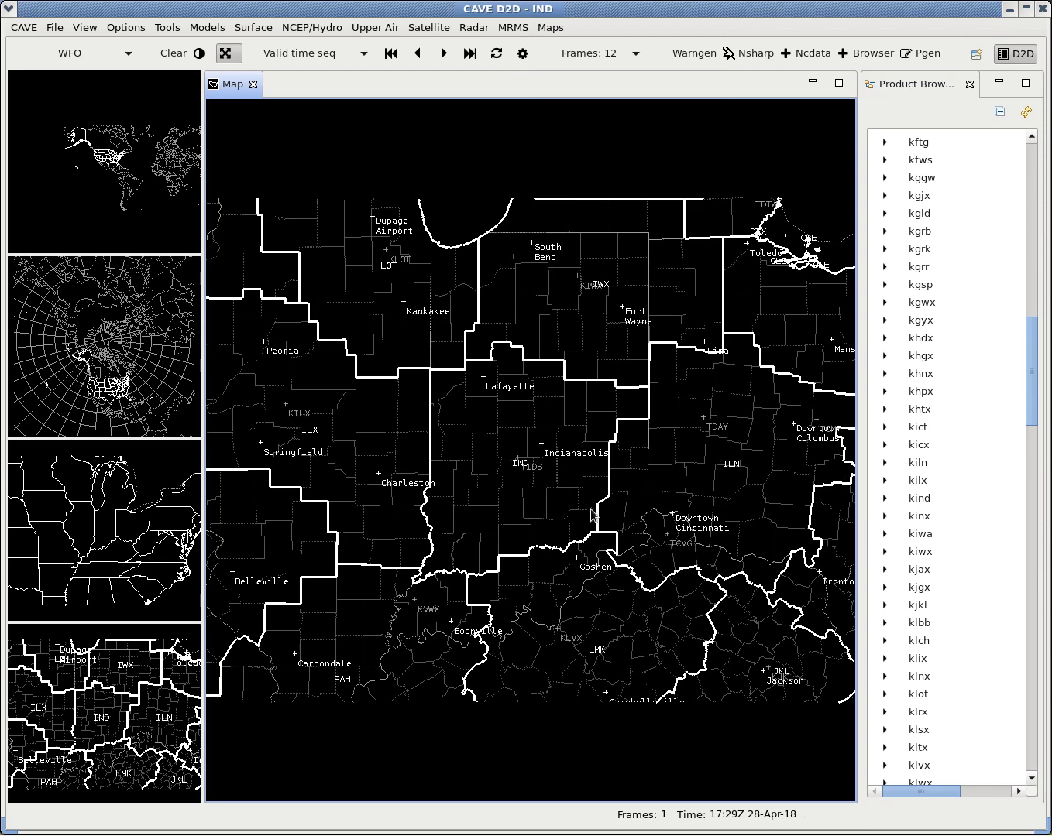
Zoom toward Indianapolis and recolor the WSR-88D Station Locs overlay green
scroll(538, 469, up, 5)
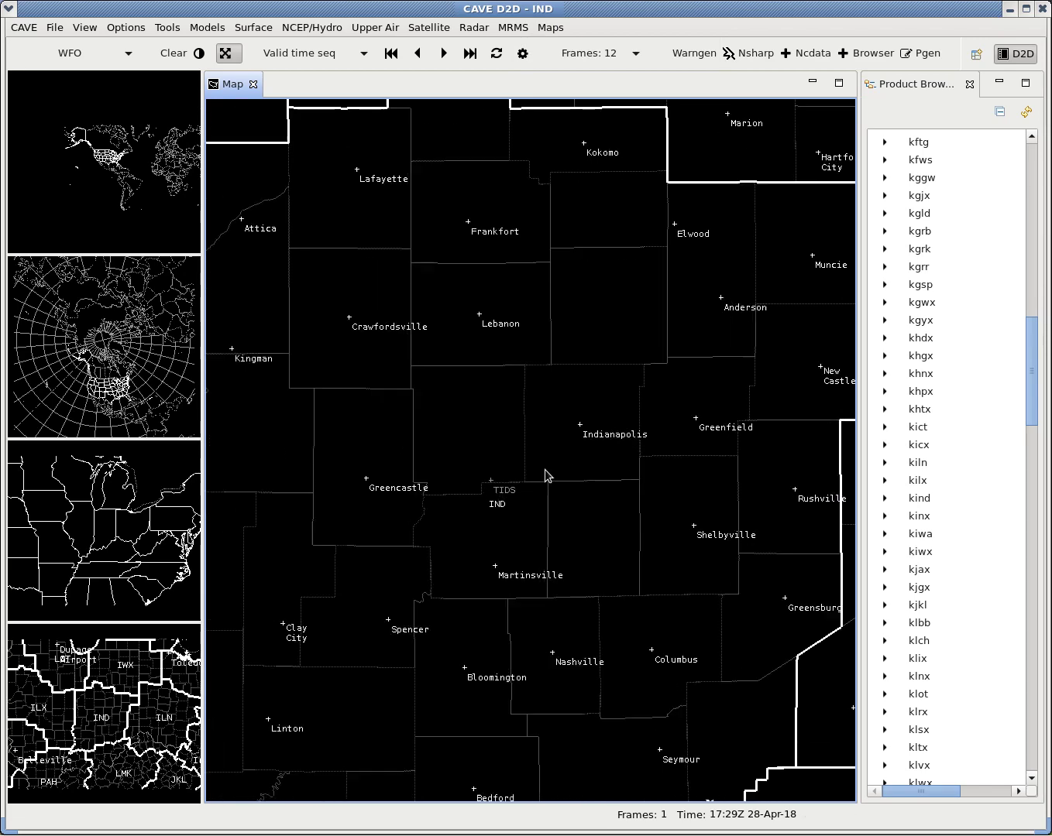
scroll(545, 475, up, 2)
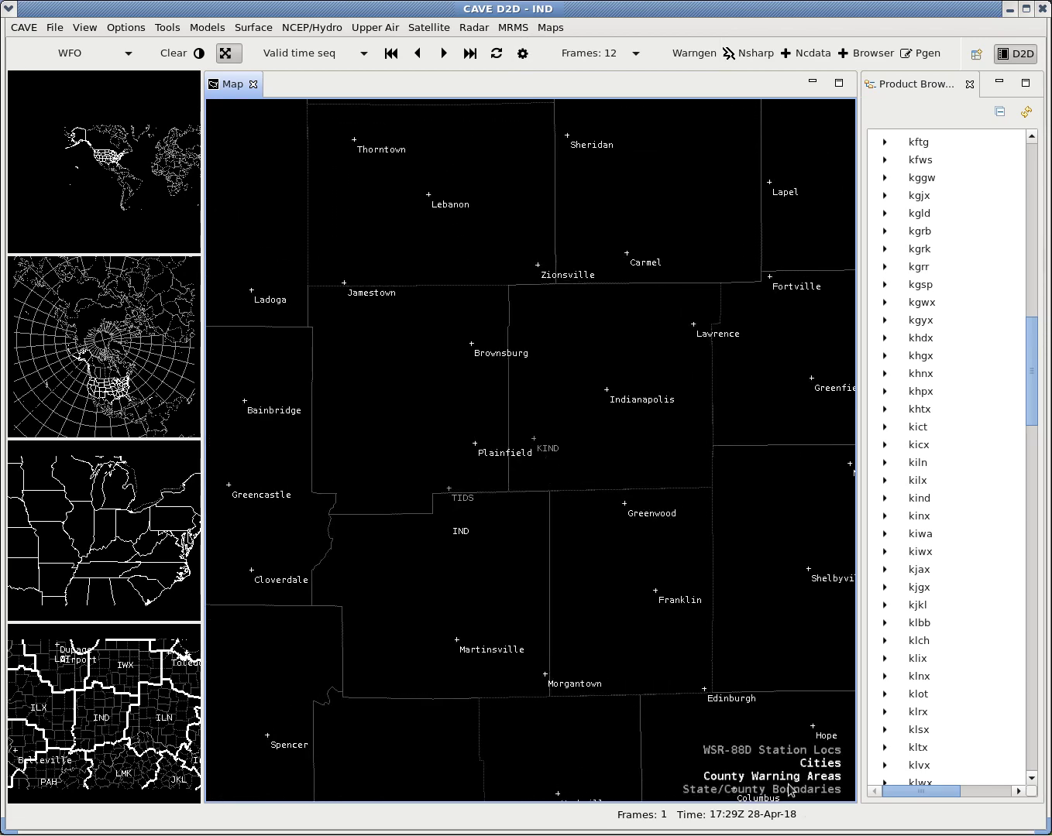
right_click(767, 755)
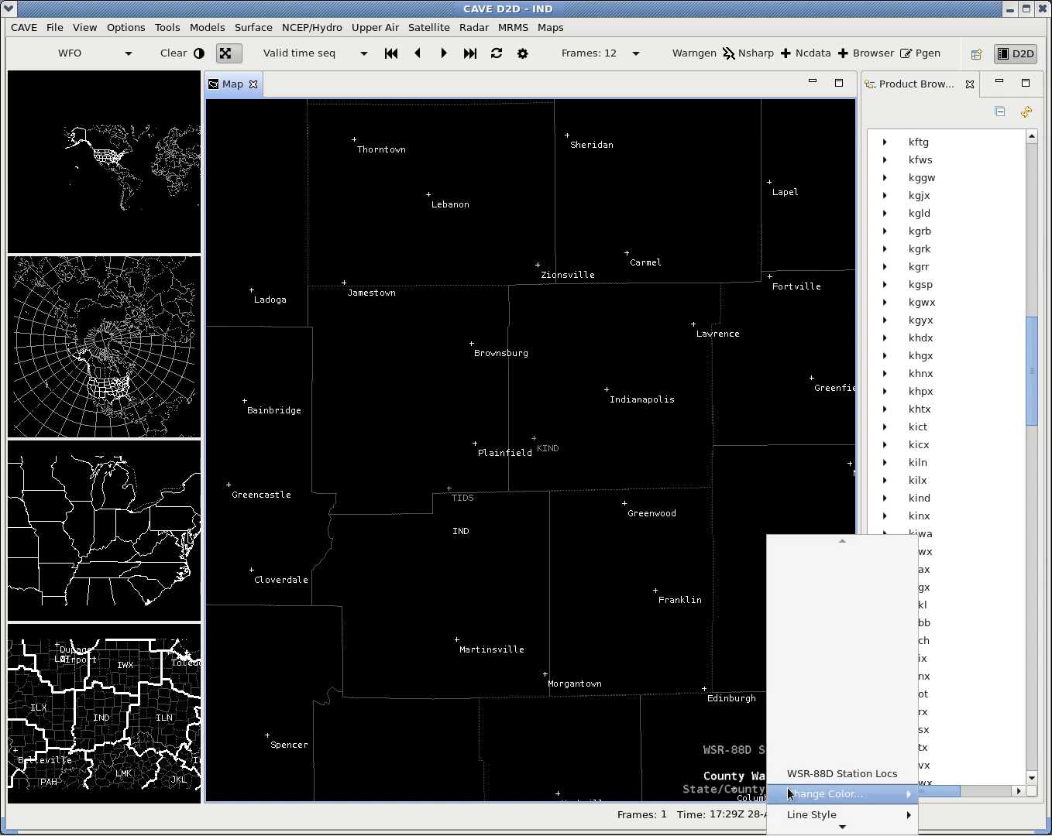
mouse_move(790, 795)
click(972, 632)
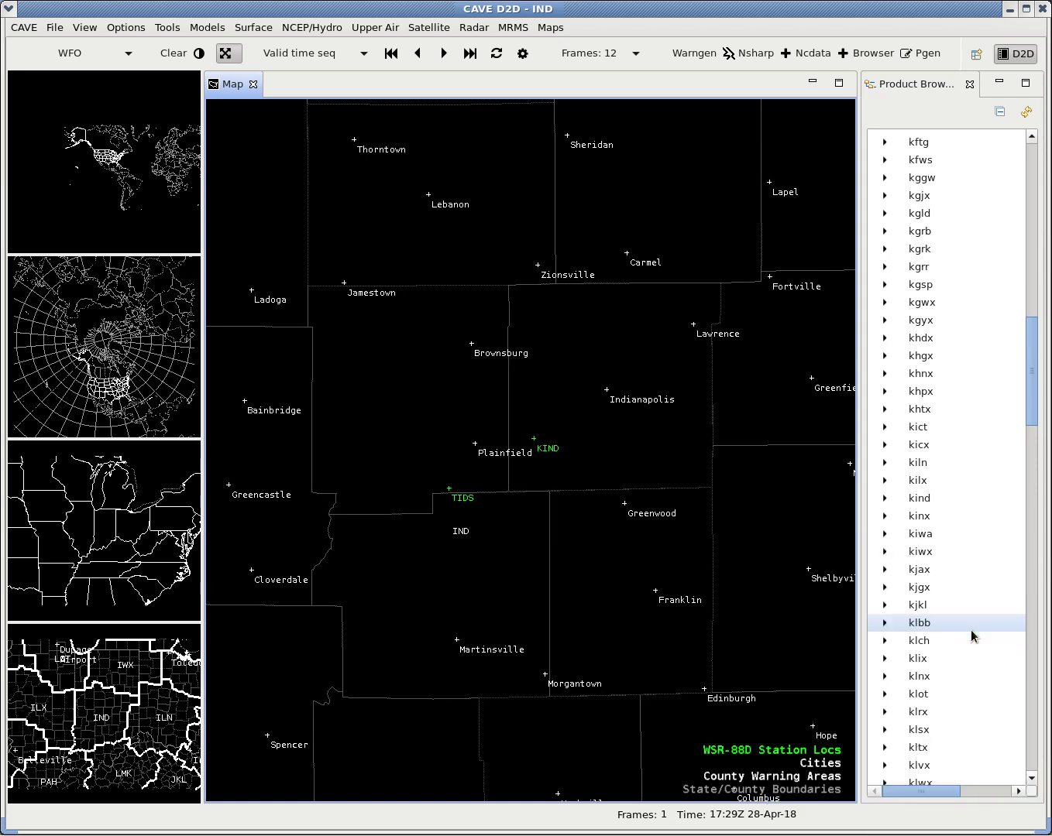
Find the kind station in the Product Browser and expand its product list
scroll(510, 455, down, 2)
scroll(534, 518, down, 1)
scroll(537, 492, up, 3)
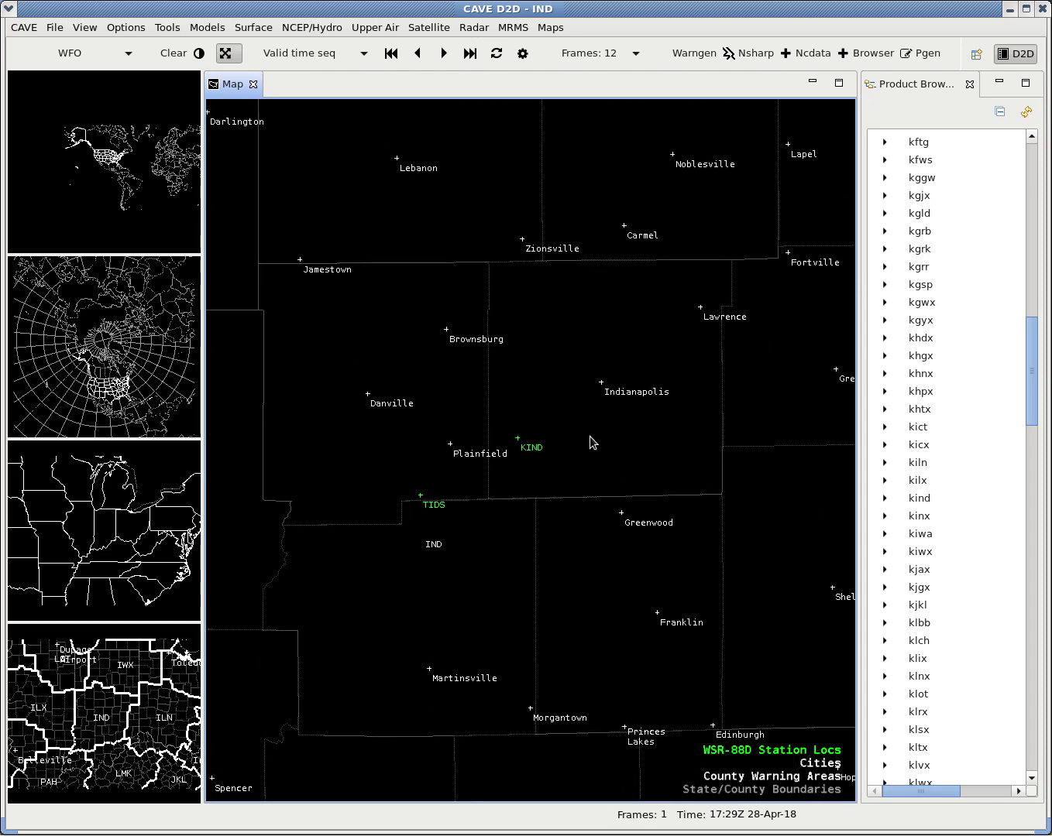
scroll(589, 438, down, 2)
click(928, 499)
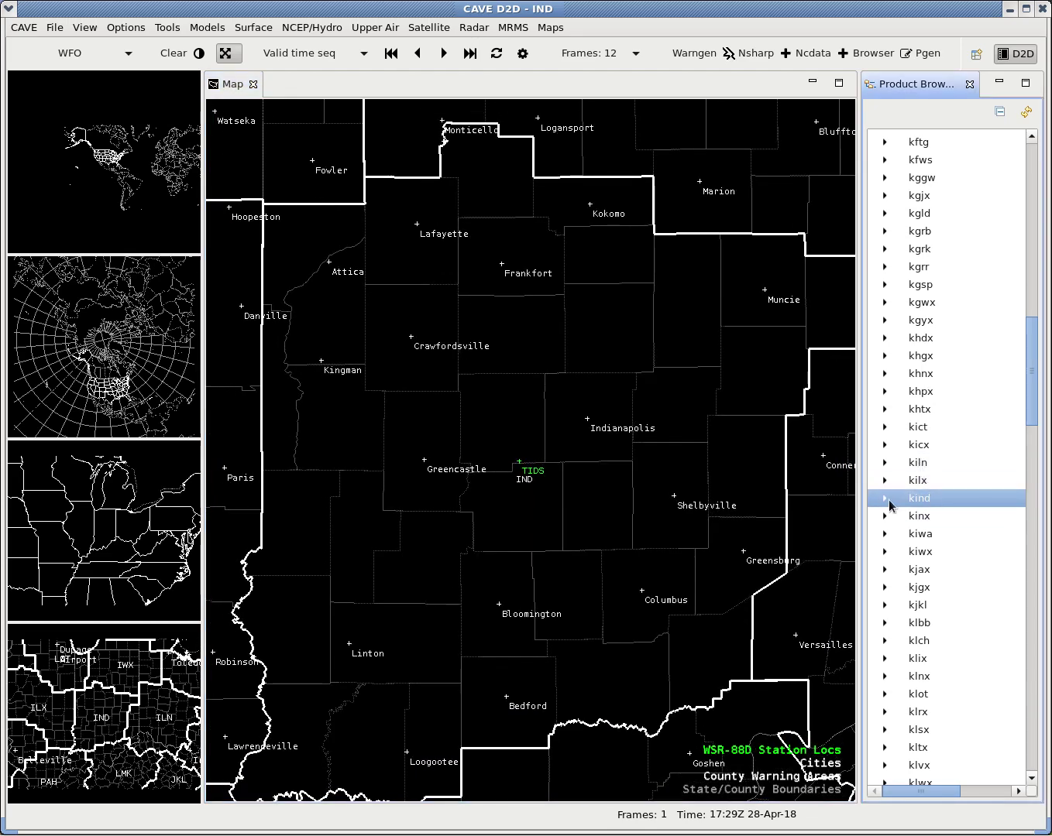
click(884, 498)
Load kind 8-bit 1.0 km Reflectivity at 0.5° and close the Product Browser
mouse_move(939, 794)
mouse_down()
mouse_move(979, 795)
mouse_move(937, 789)
mouse_up()
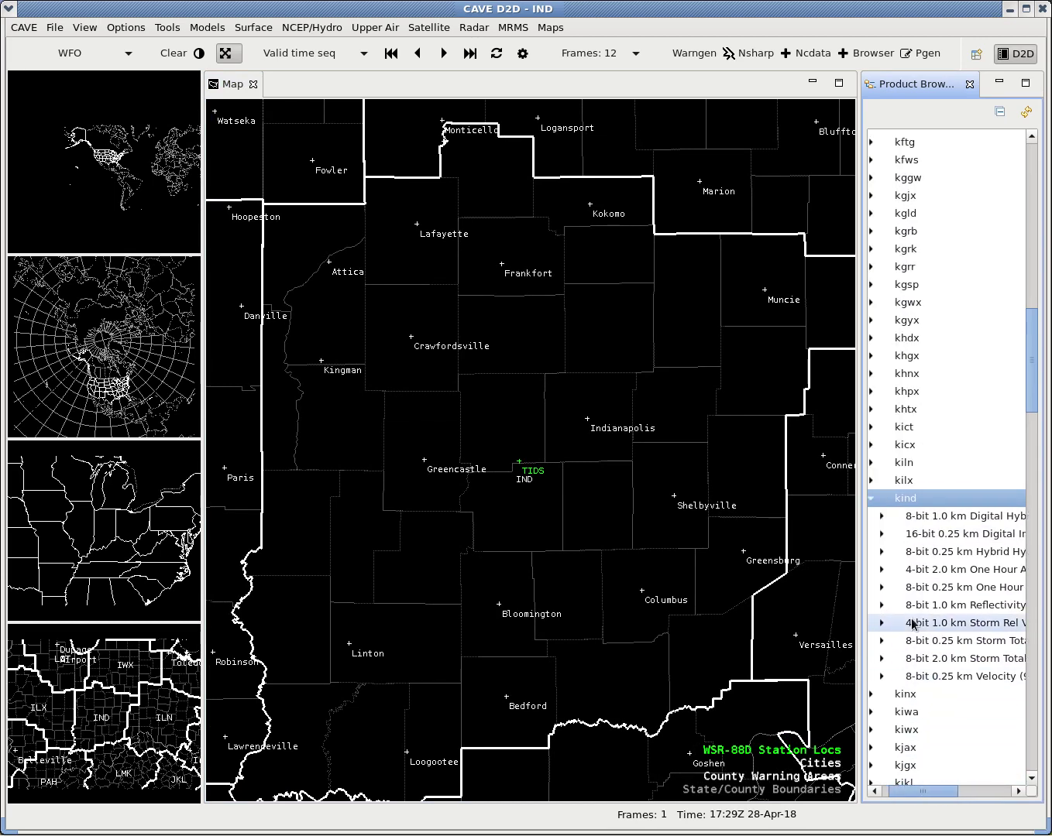
click(881, 606)
right_click(923, 623)
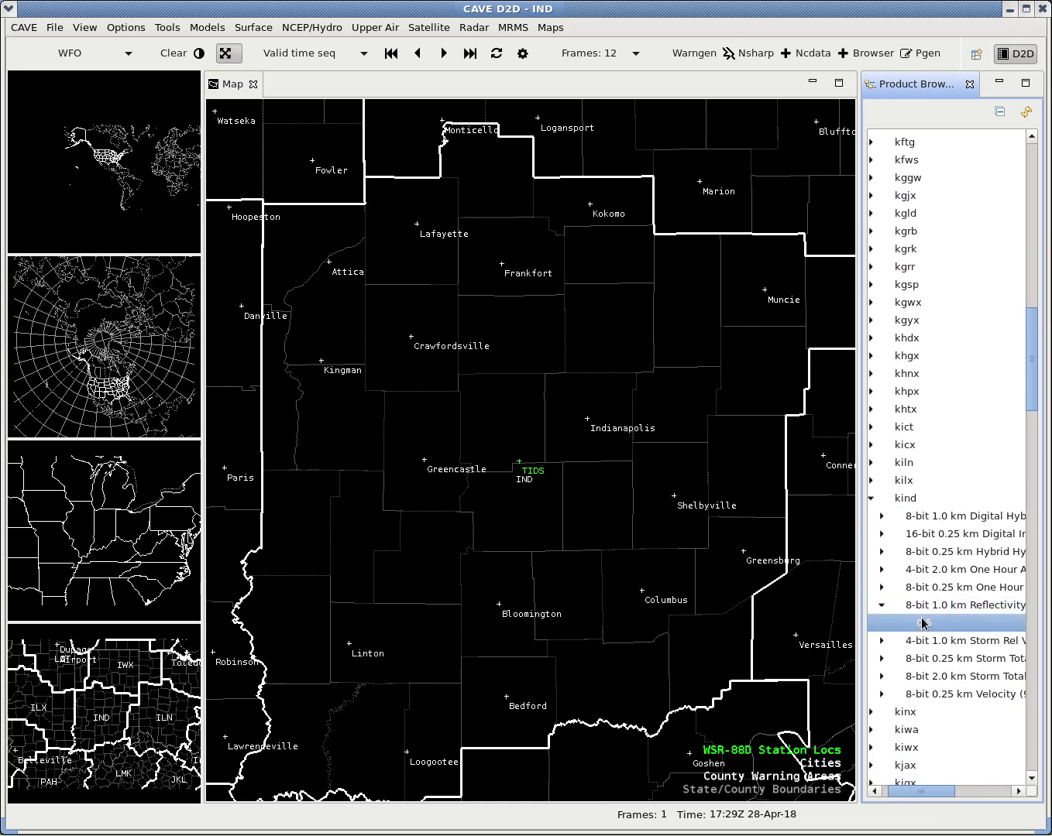
click(890, 629)
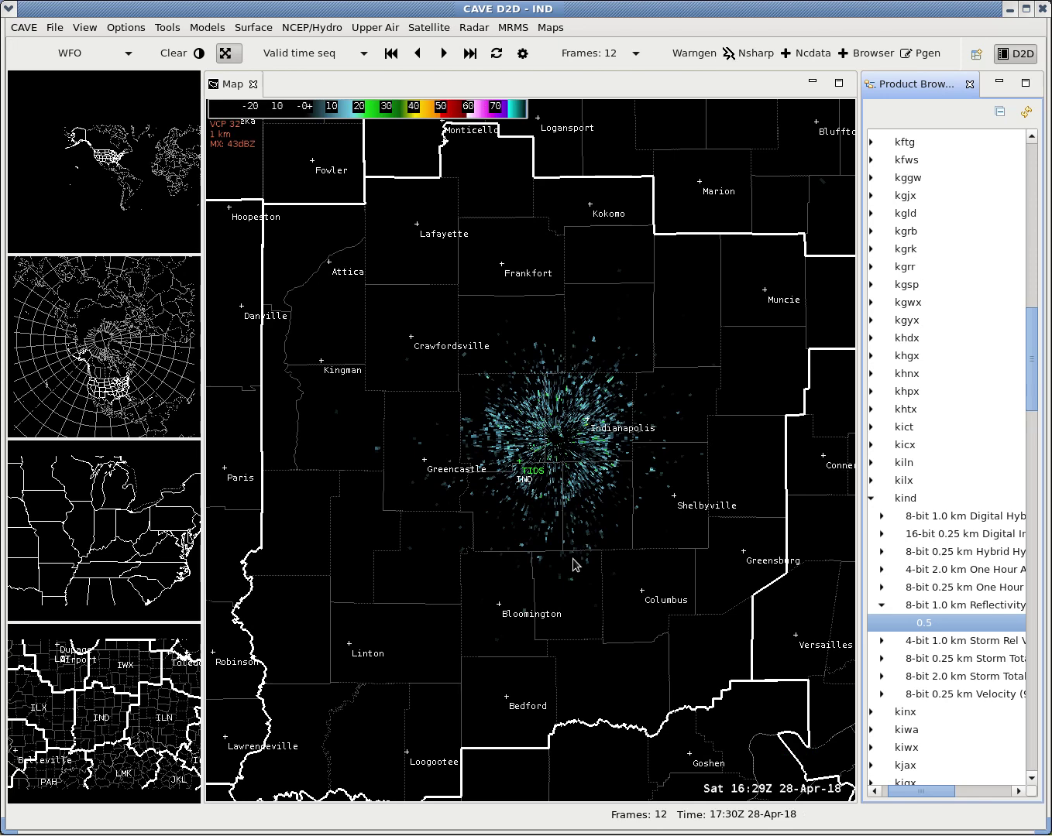
scroll(584, 452, down, 2)
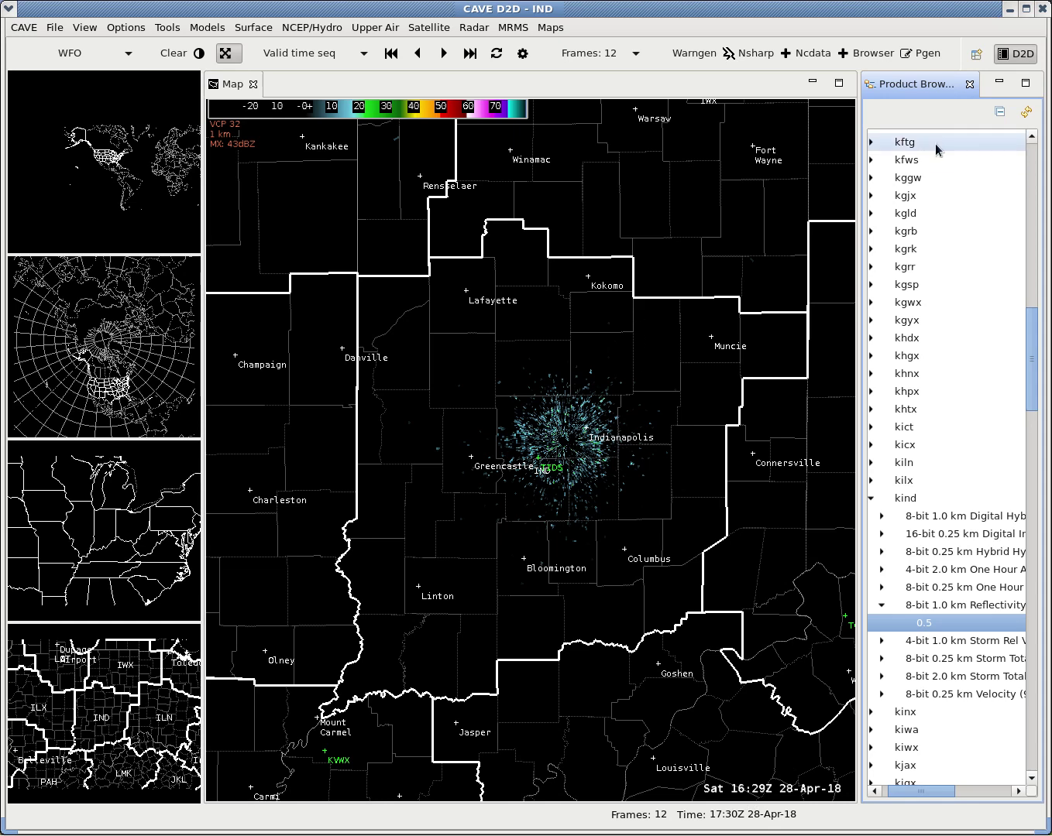
click(970, 85)
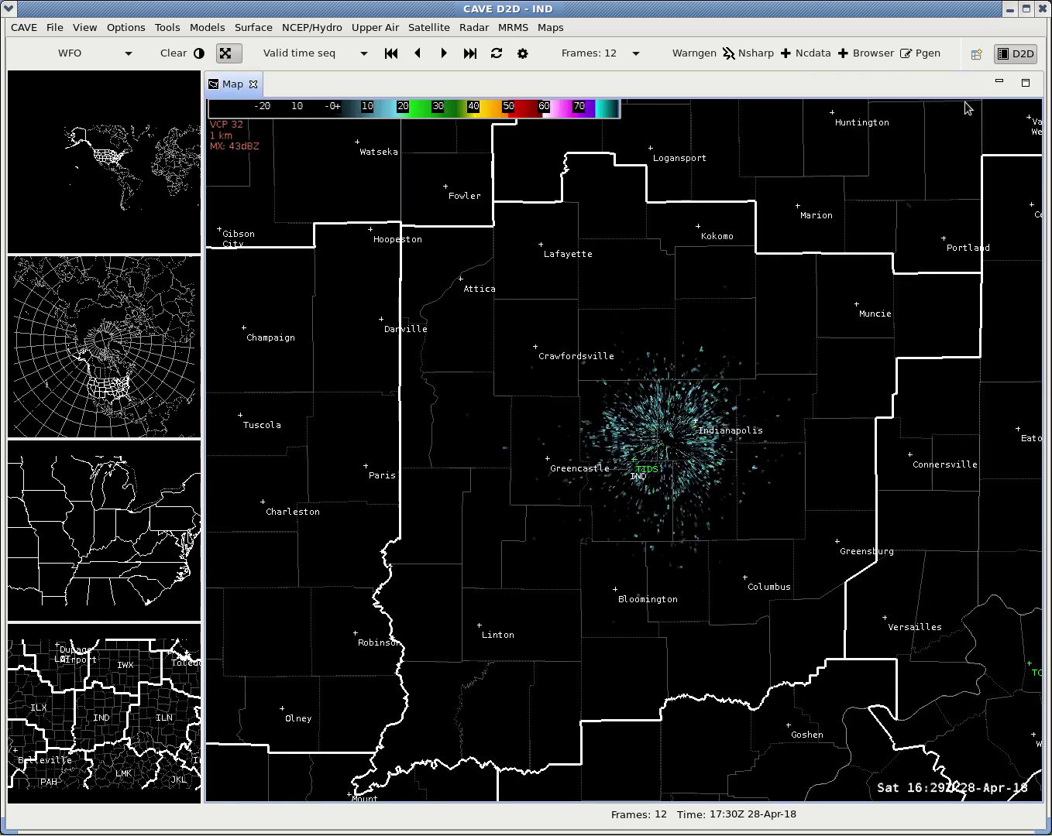
Swap the WFO IND map into the main pane and load Radar > NEXRAD Display
click(148, 692)
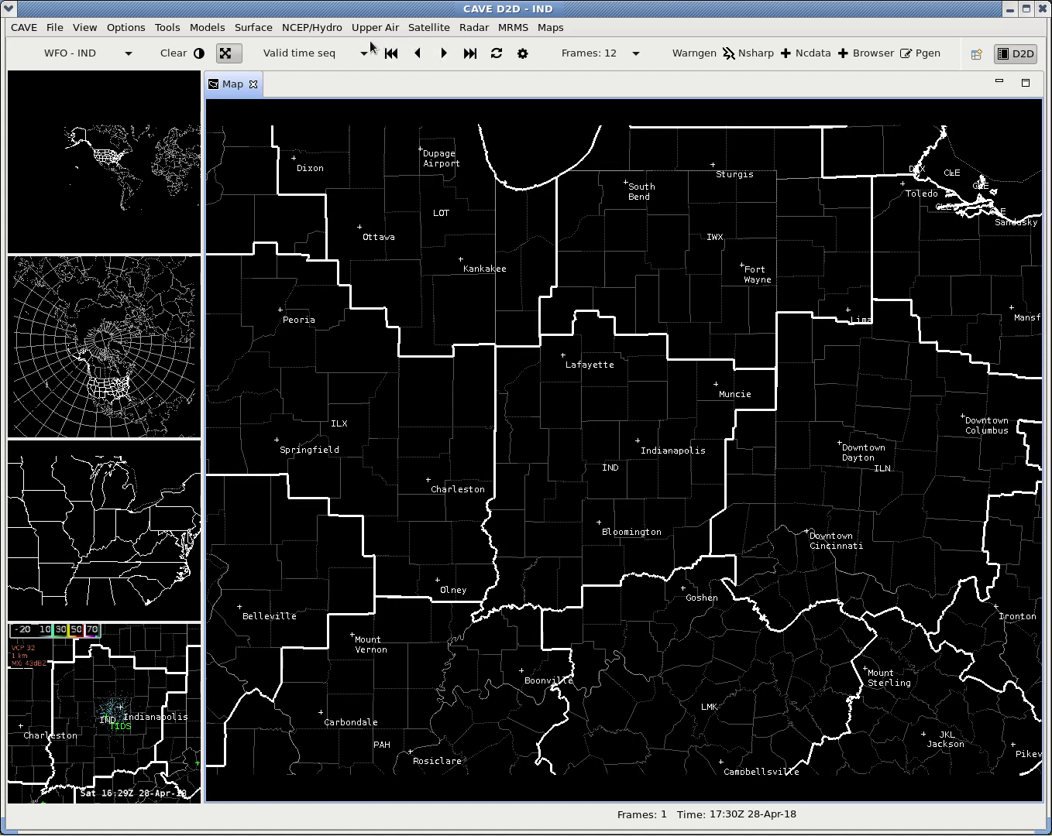
click(470, 32)
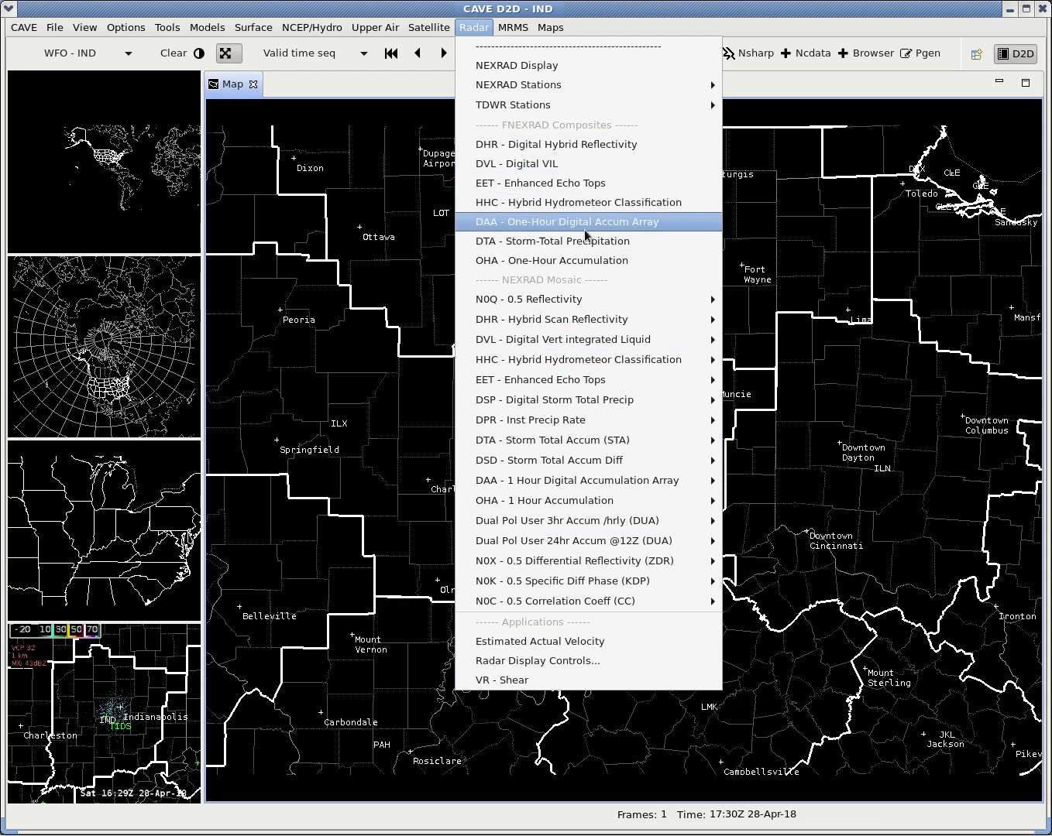
click(557, 71)
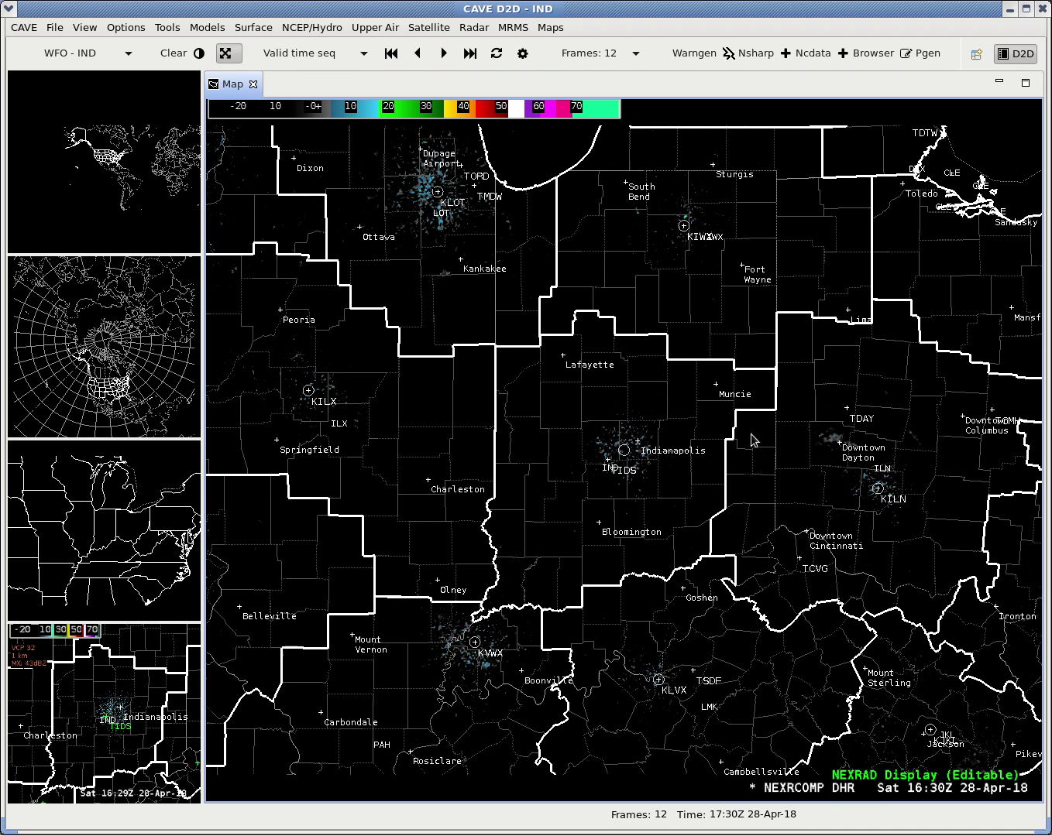
Close the '2 Panel WSR-88D KIND' tab, confirming Yes
scroll(603, 471, up, 4)
scroll(634, 469, up, 3)
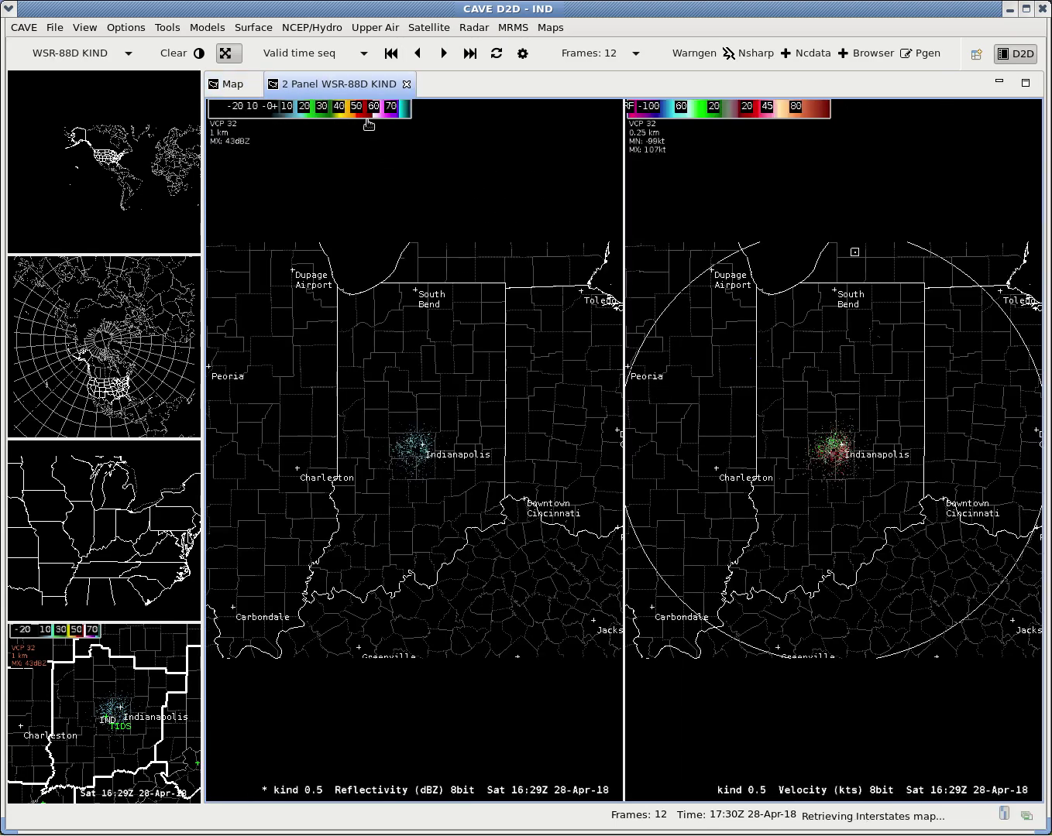
scroll(426, 439, up, 4)
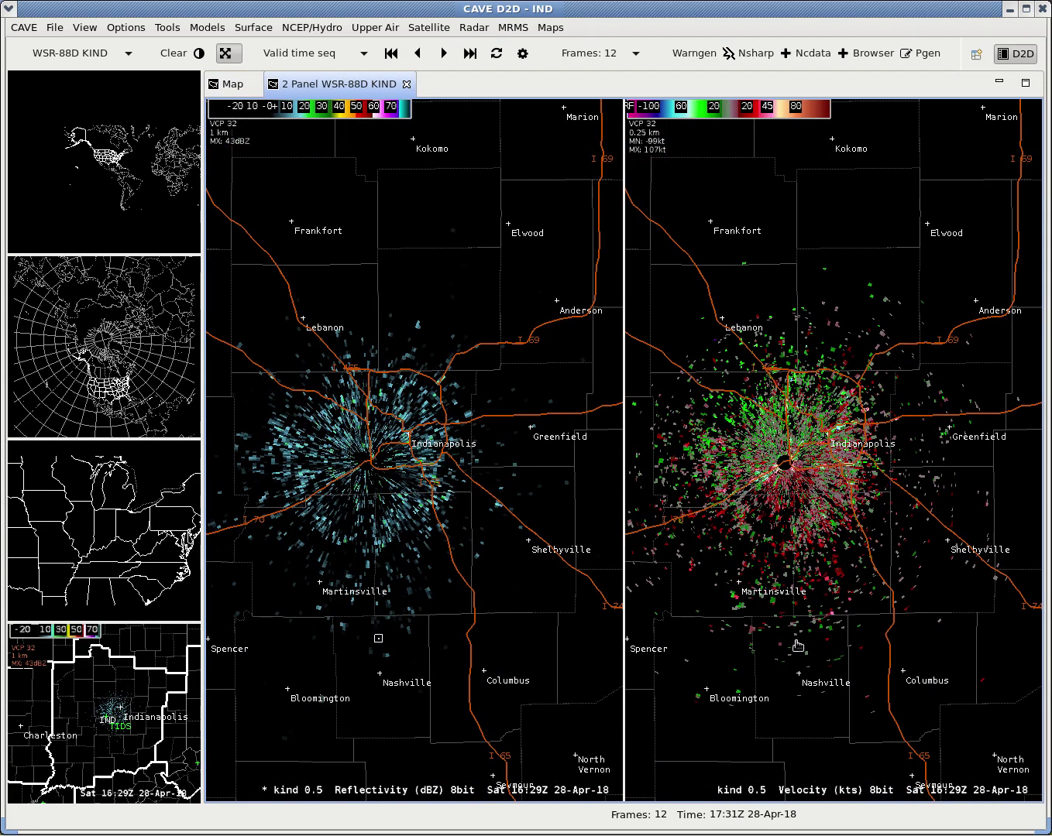
scroll(810, 443, down, 3)
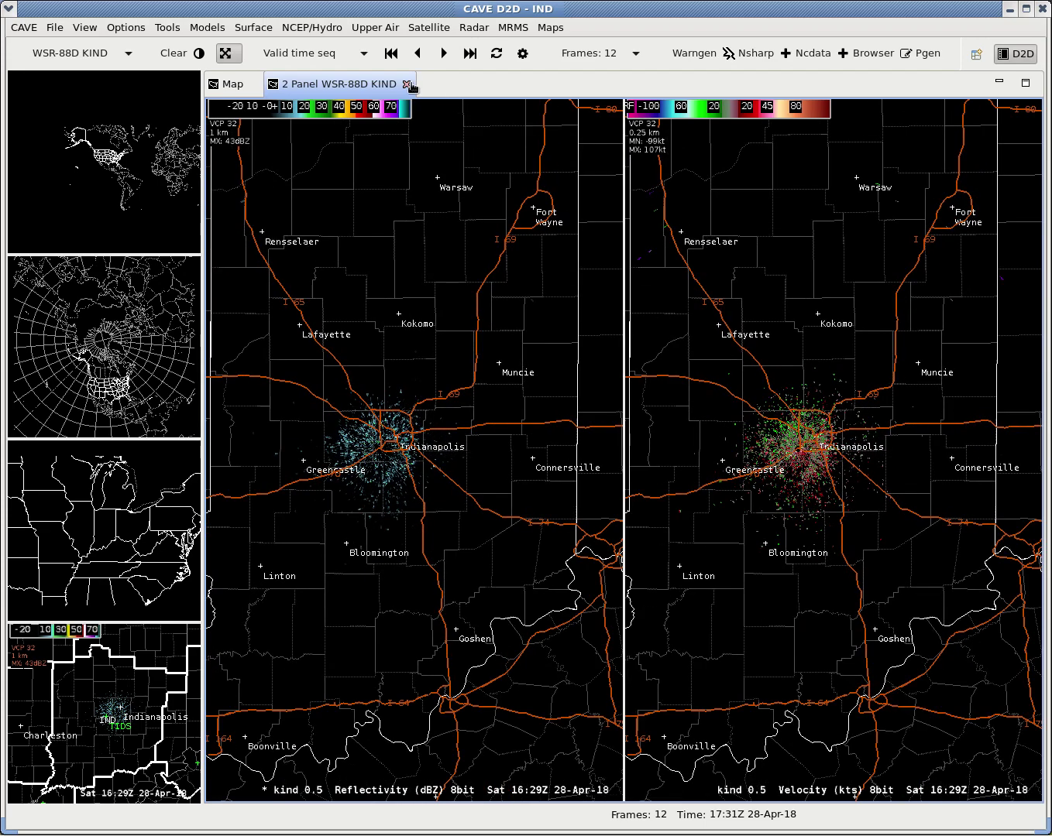
click(406, 83)
click(732, 435)
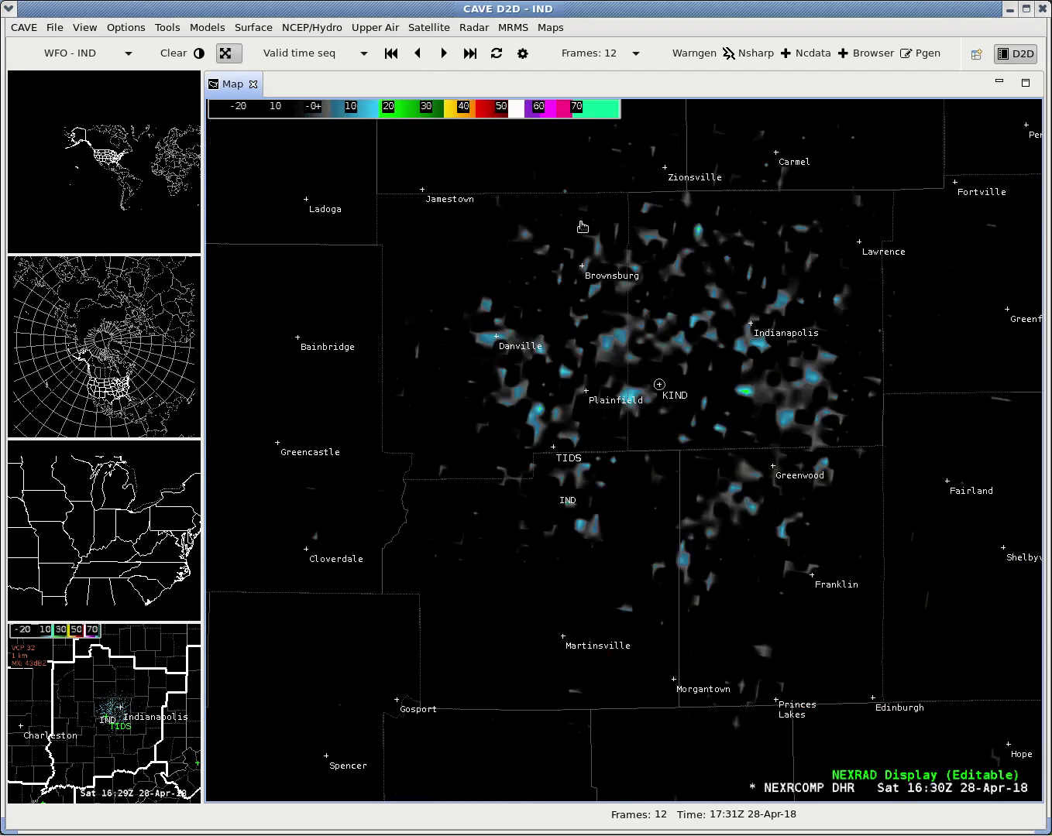
Close the NEXRAD composite Map tab, confirming Yes
scroll(696, 437, down, 2)
scroll(697, 446, down, 1)
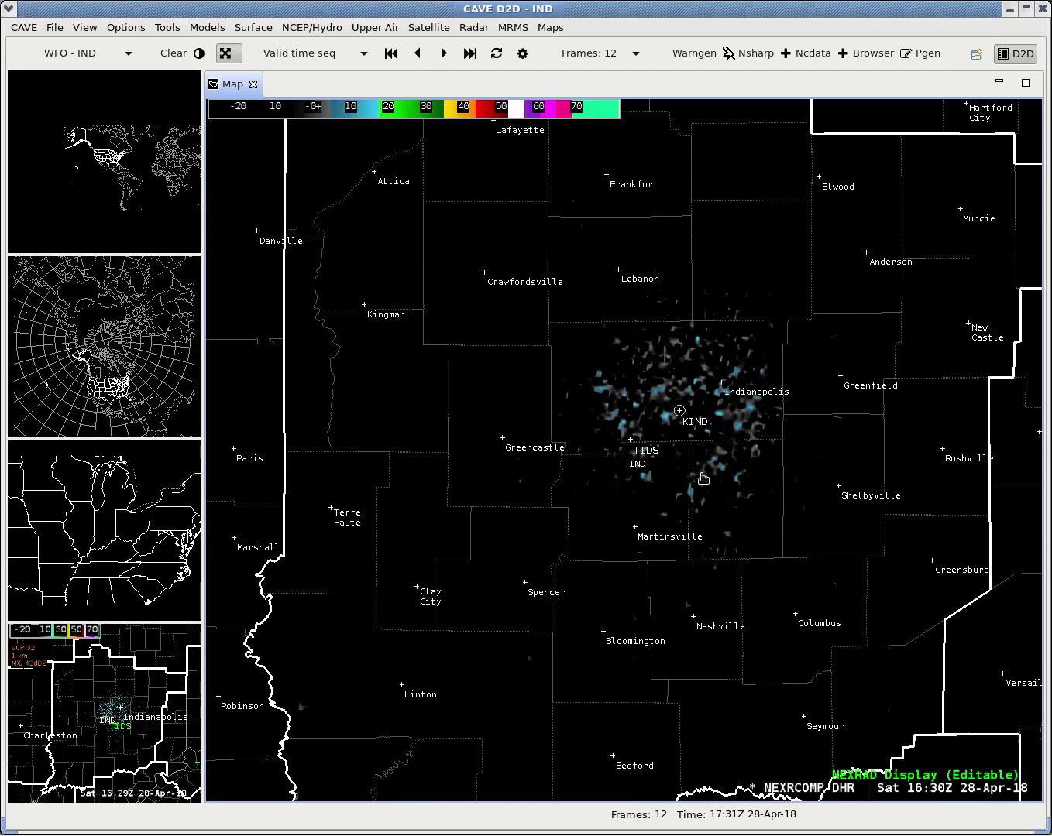
click(253, 84)
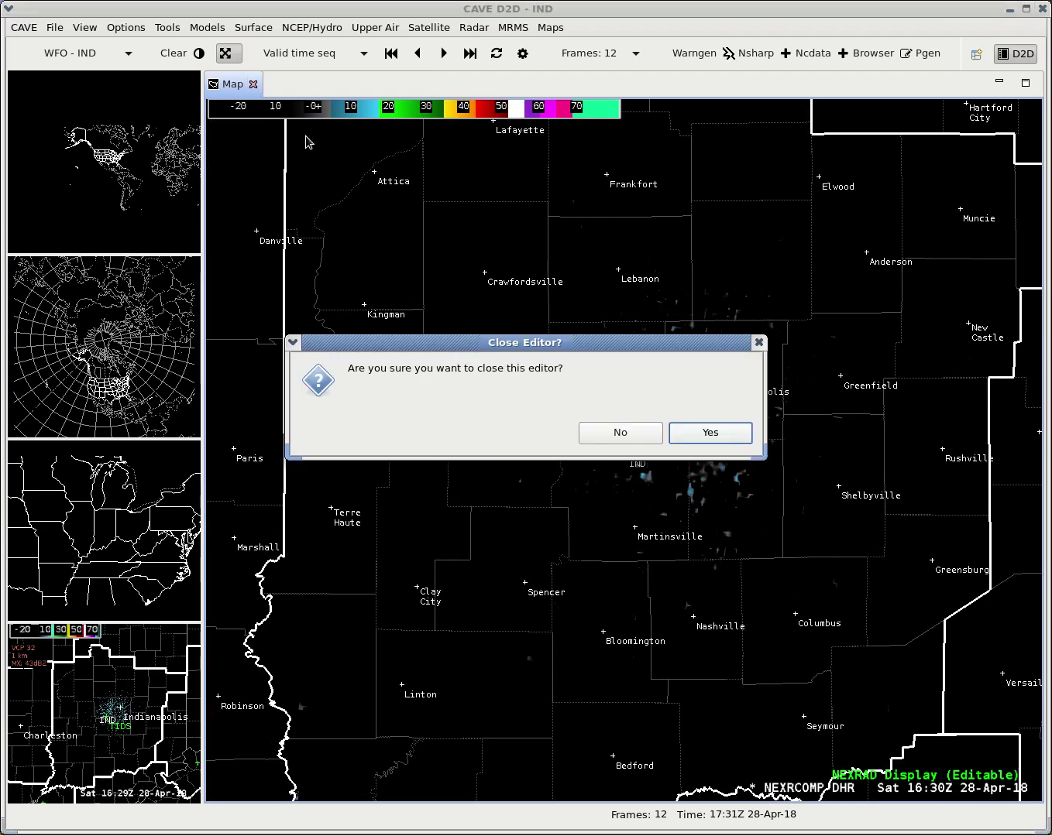
click(711, 440)
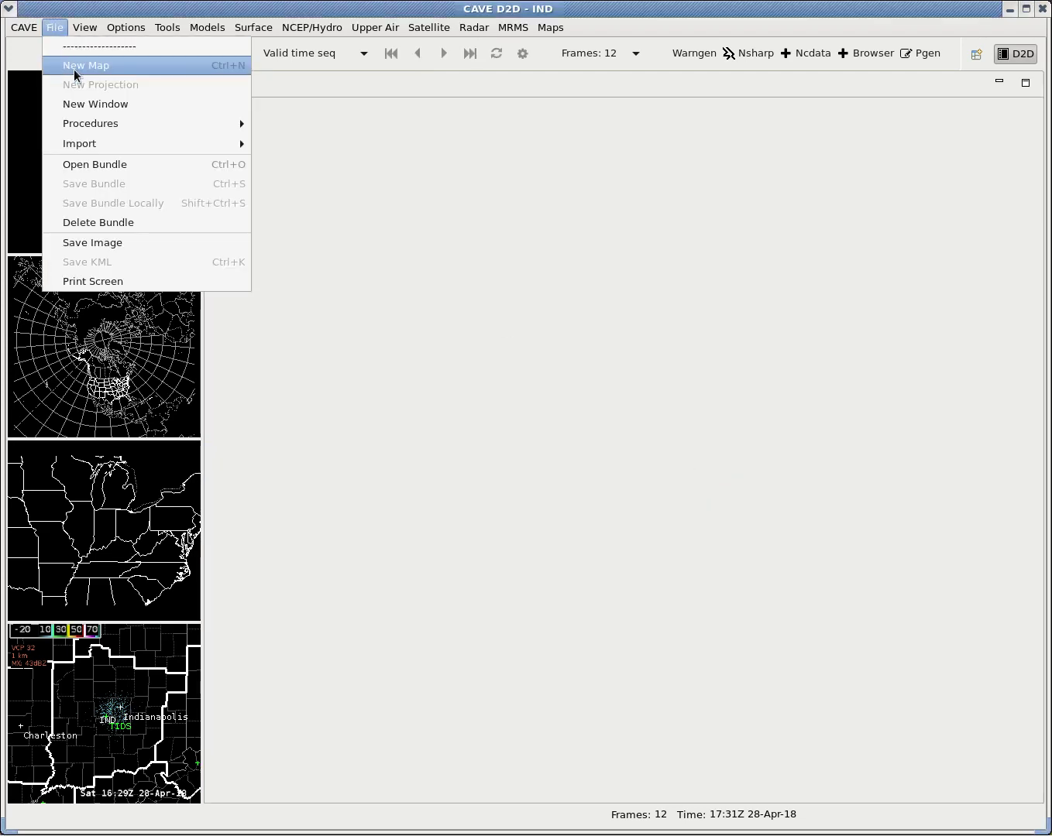
click(74, 68)
Set the new map to WFO scale and load kind Z 0.5 best-res from NEXRAD Stations kilx-klgx
click(68, 58)
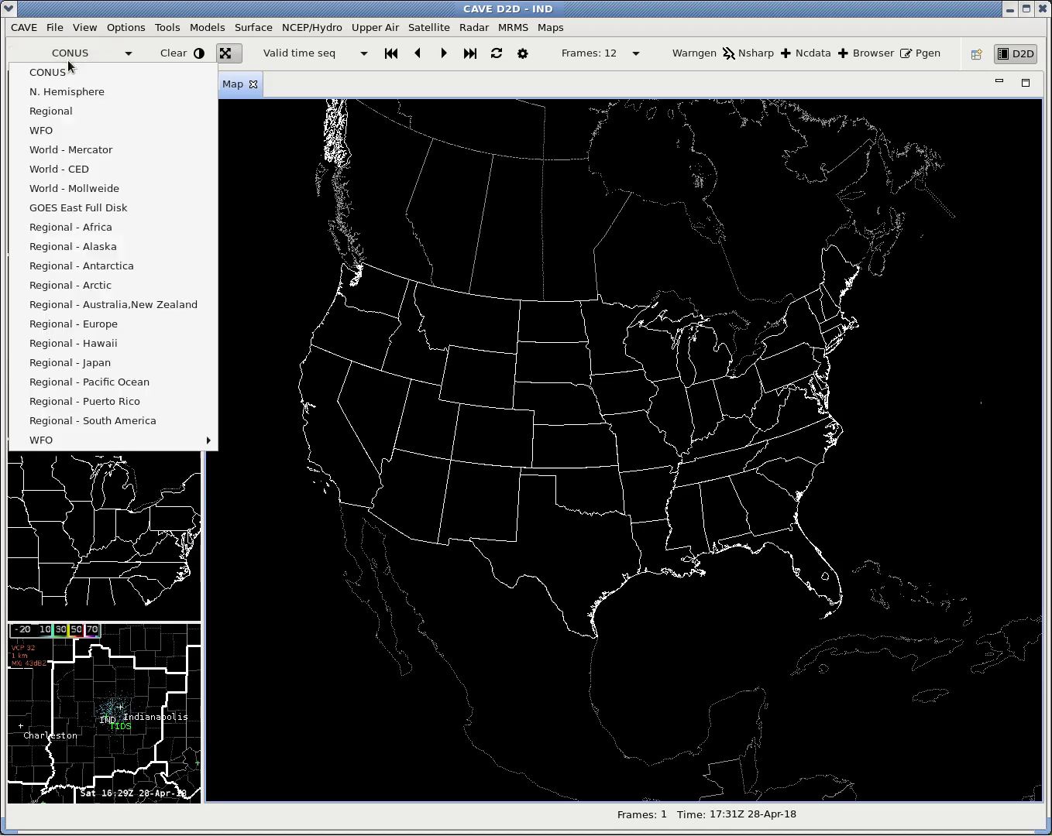
click(108, 130)
click(466, 29)
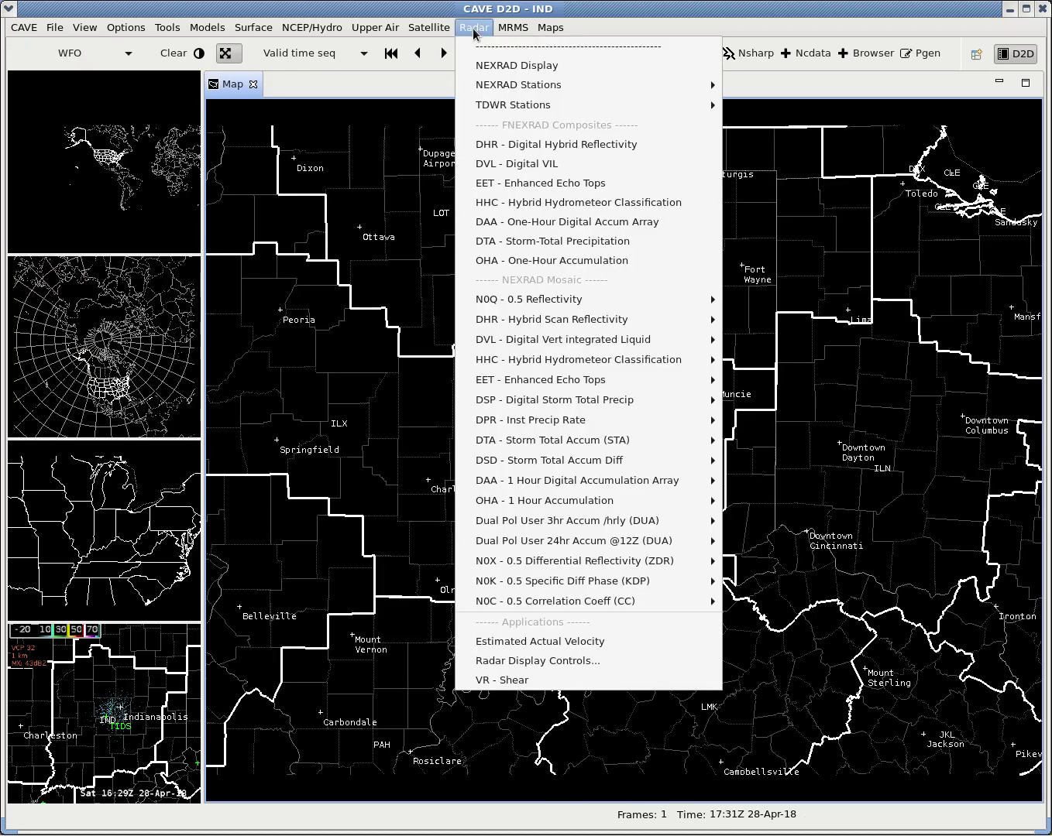
mouse_move(513, 88)
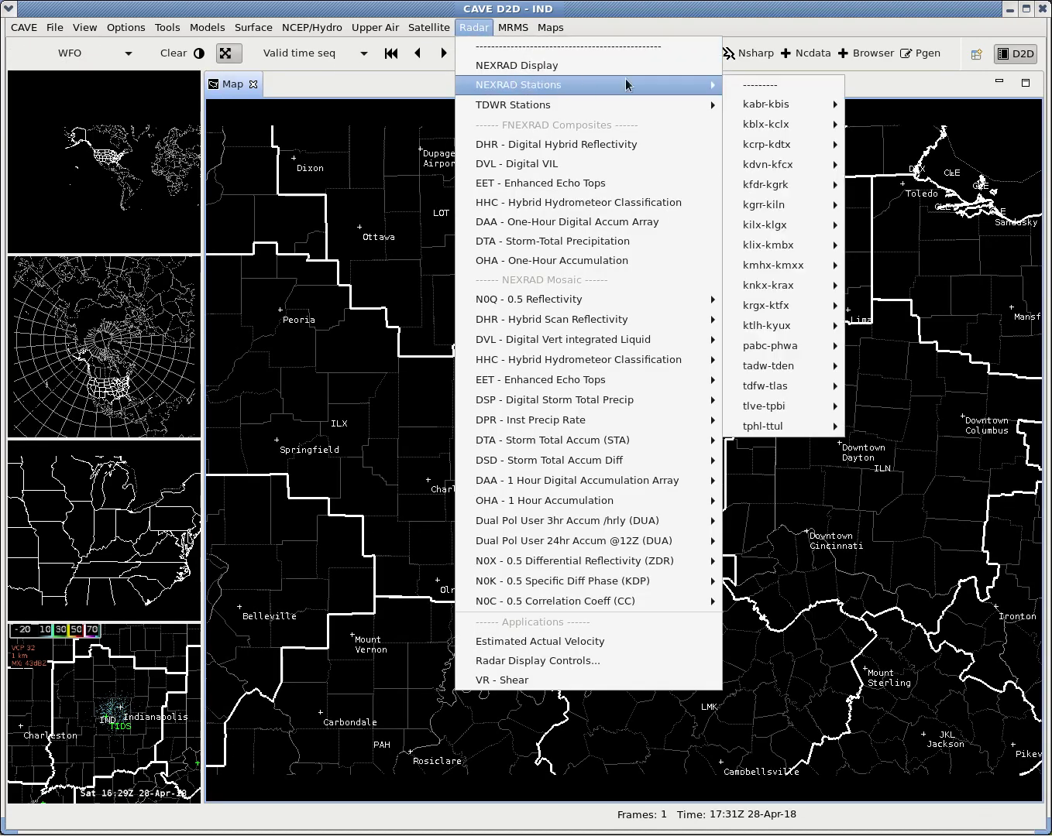
mouse_move(814, 226)
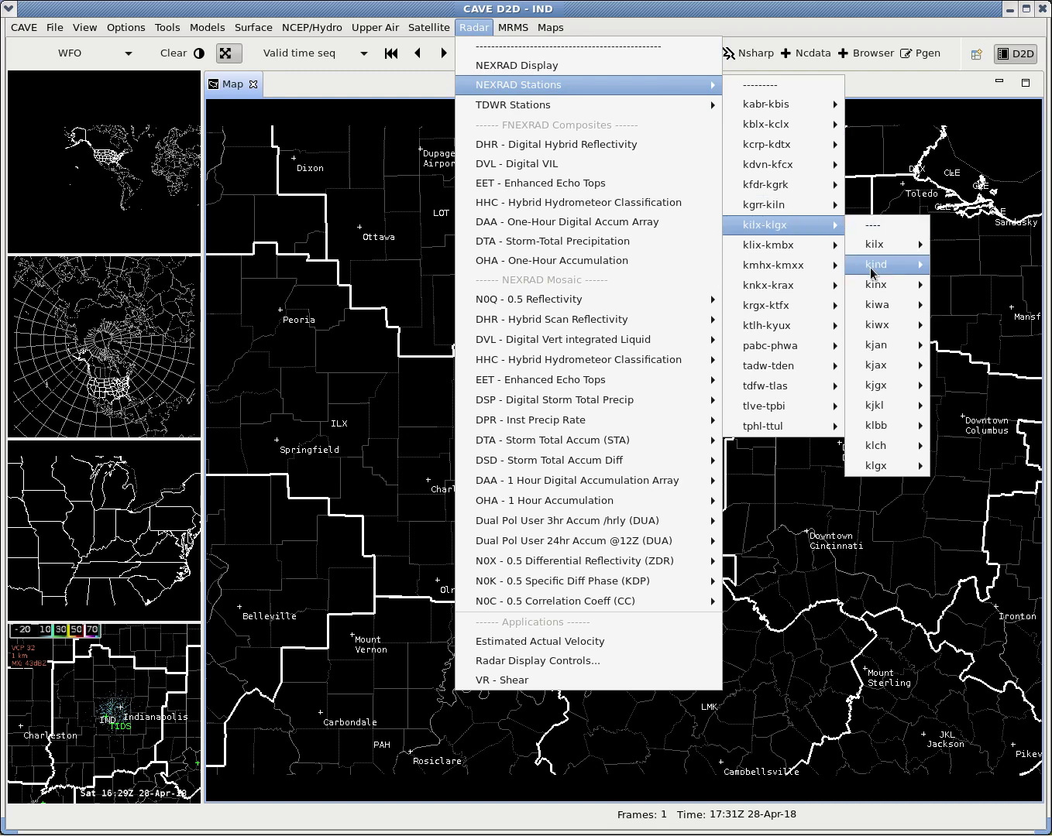
mouse_move(873, 273)
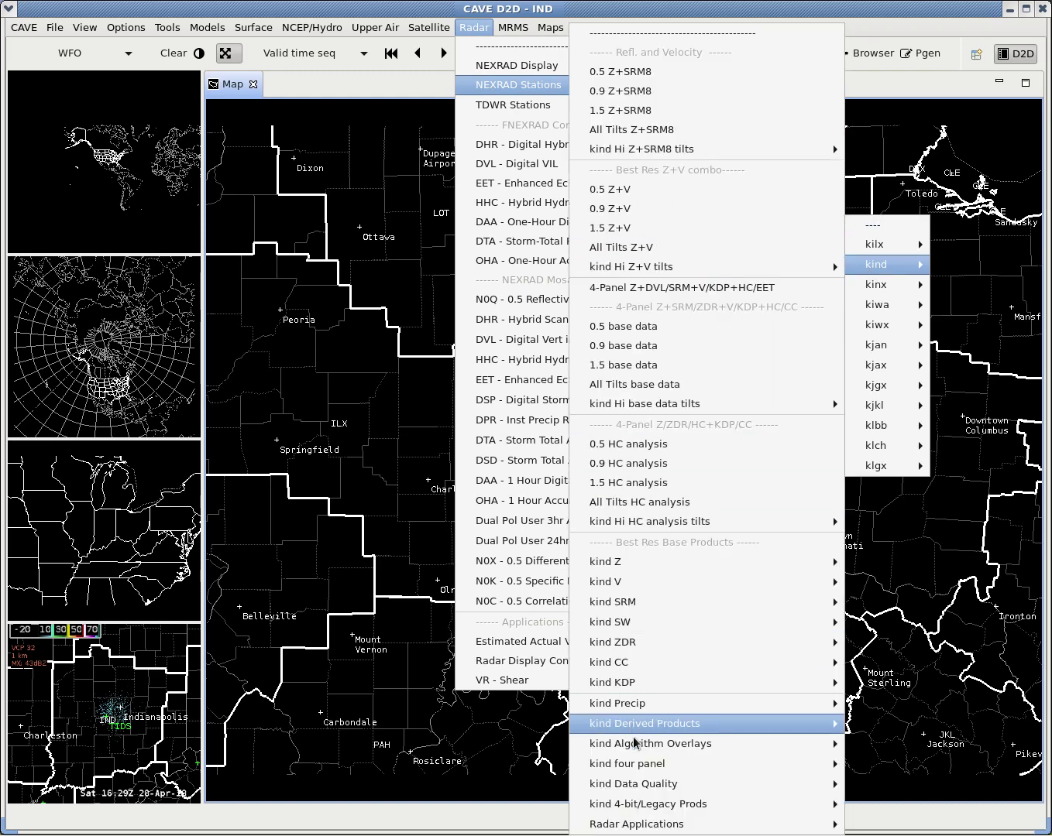
mouse_move(654, 569)
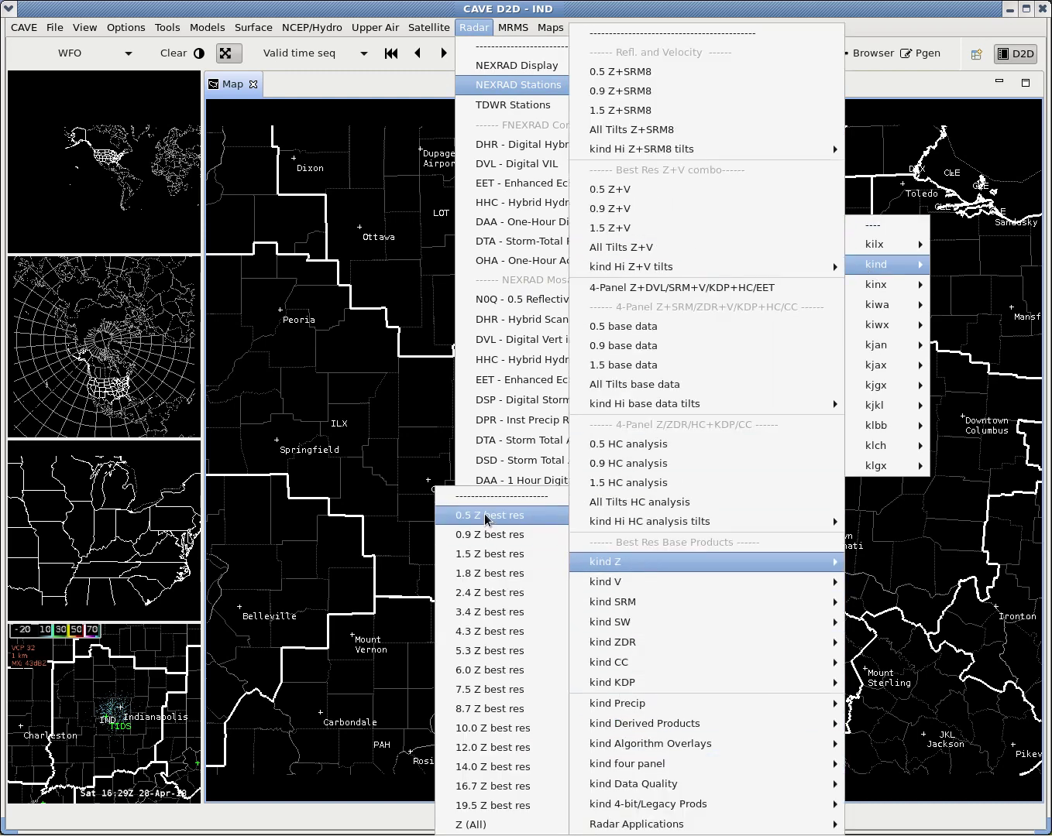
click(525, 517)
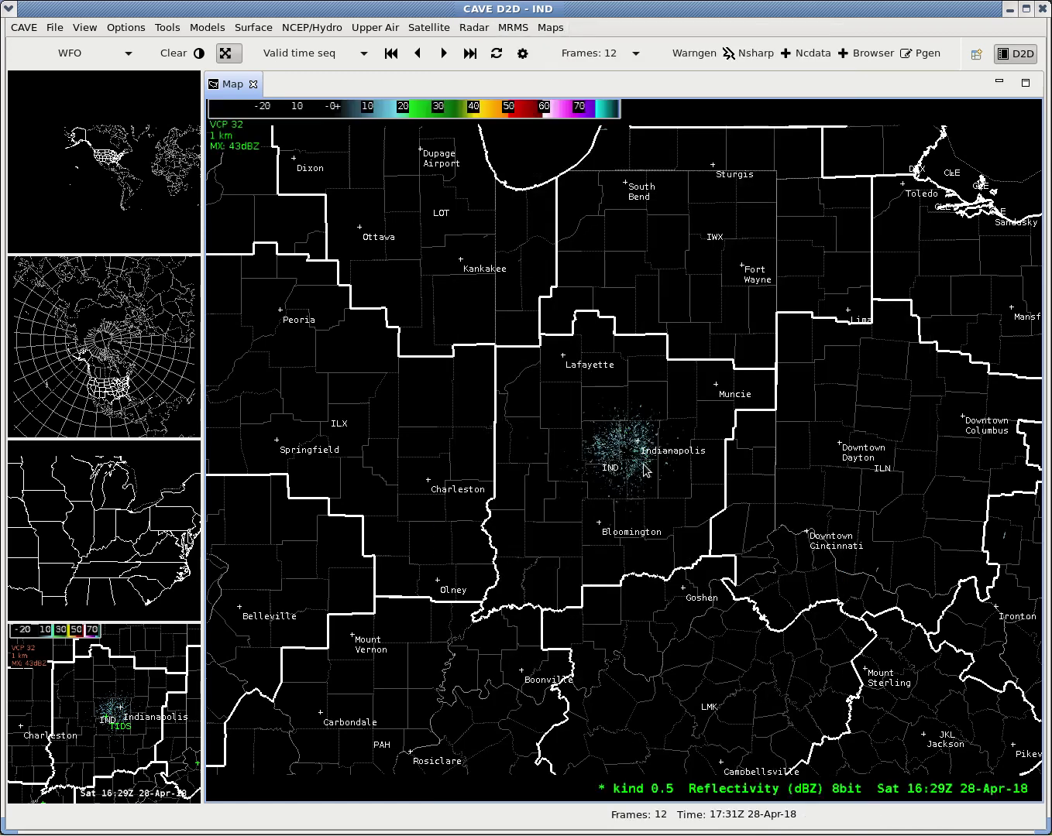
Zoom in on the KIND 0.5 reflectivity echoes over Indianapolis
scroll(622, 438, up, 2)
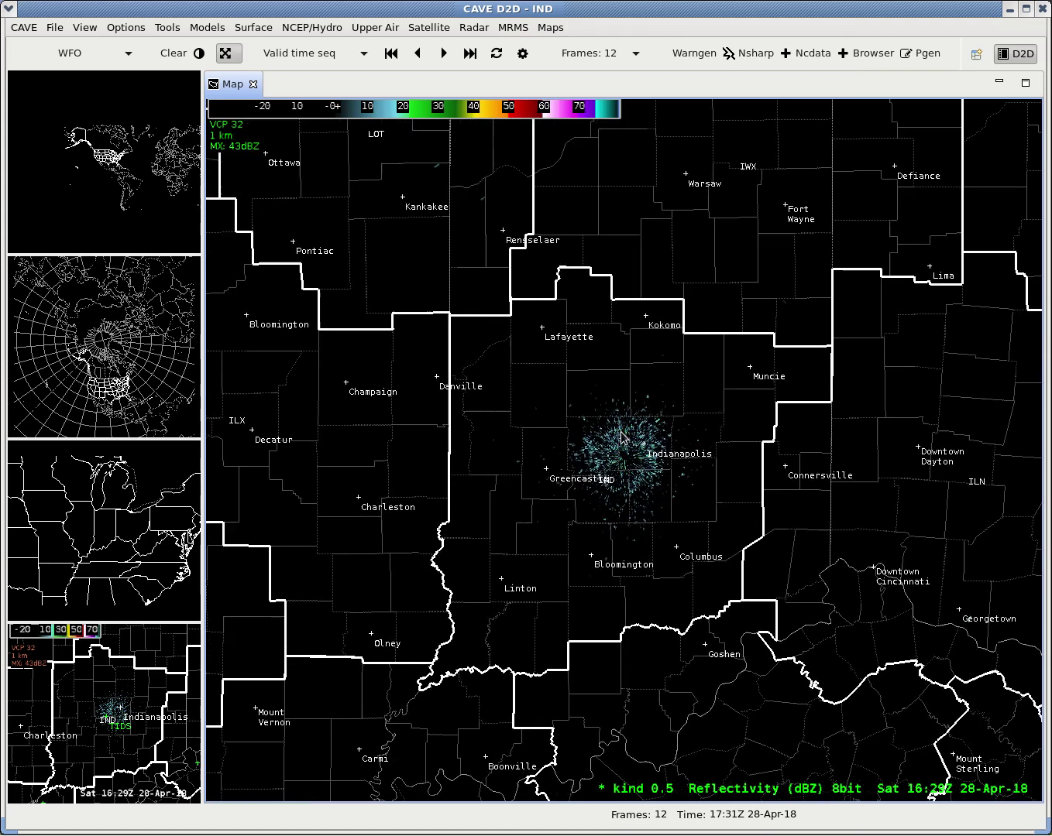